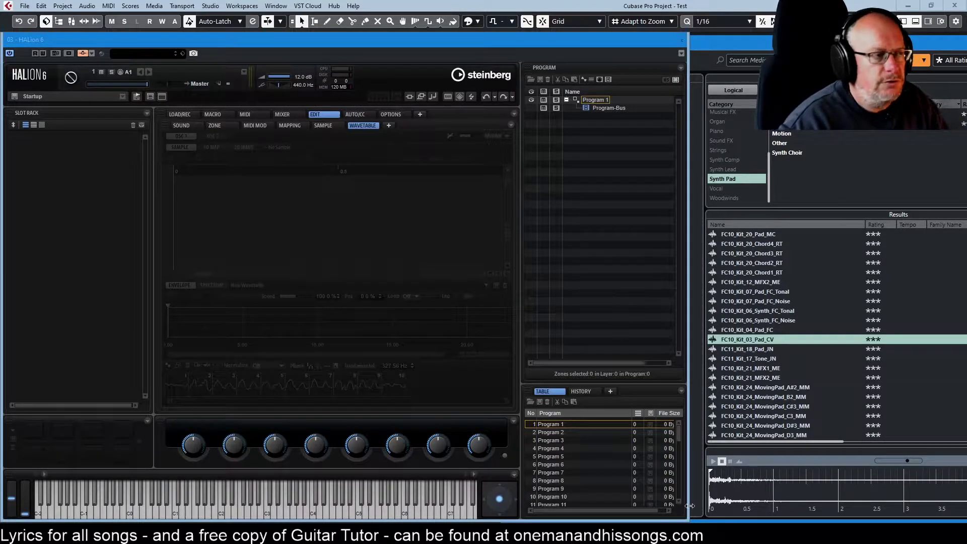
- Load Program 1, add a wavetable zone in a new layer, and load FC10_Kit_03_Pad_CV into oscillator 1
{"action": "left_click_drag", "start_coordinate": [557, 425], "coordinate": [85, 169]}
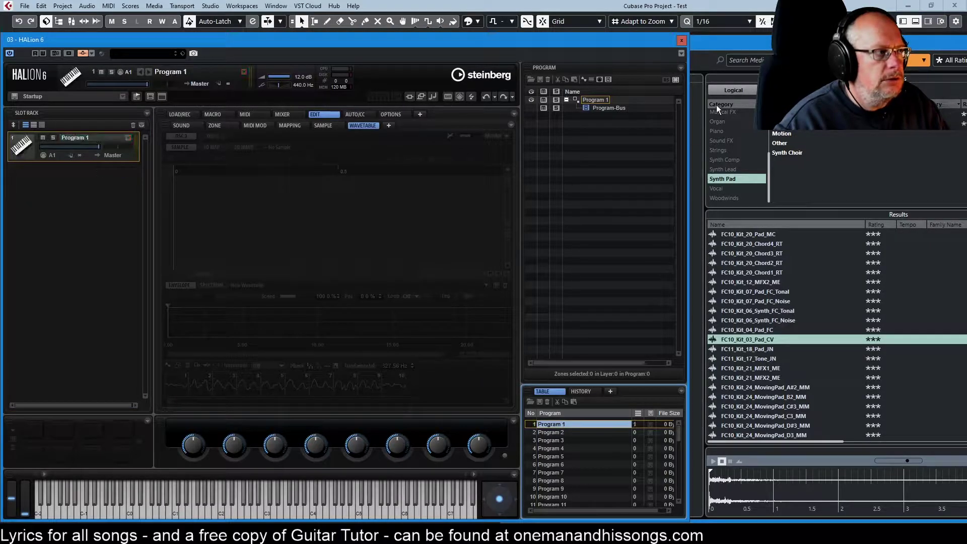
{"action": "left_click", "coordinate": [592, 80]}
{"action": "left_click", "coordinate": [584, 81]}
{"action": "left_click", "coordinate": [614, 131]}
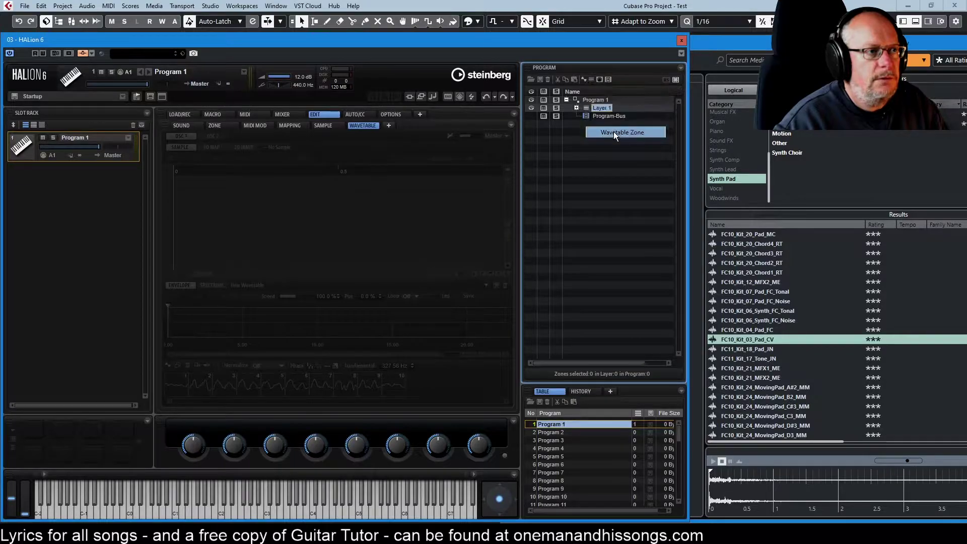
{"action": "left_click", "coordinate": [757, 341]}
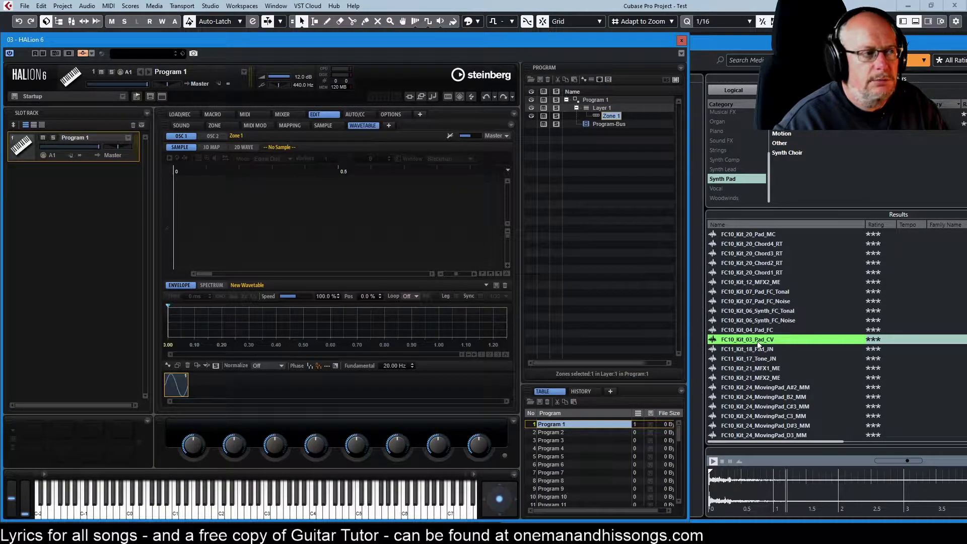
{"action": "left_click_drag", "start_coordinate": [758, 344], "coordinate": [276, 211]}
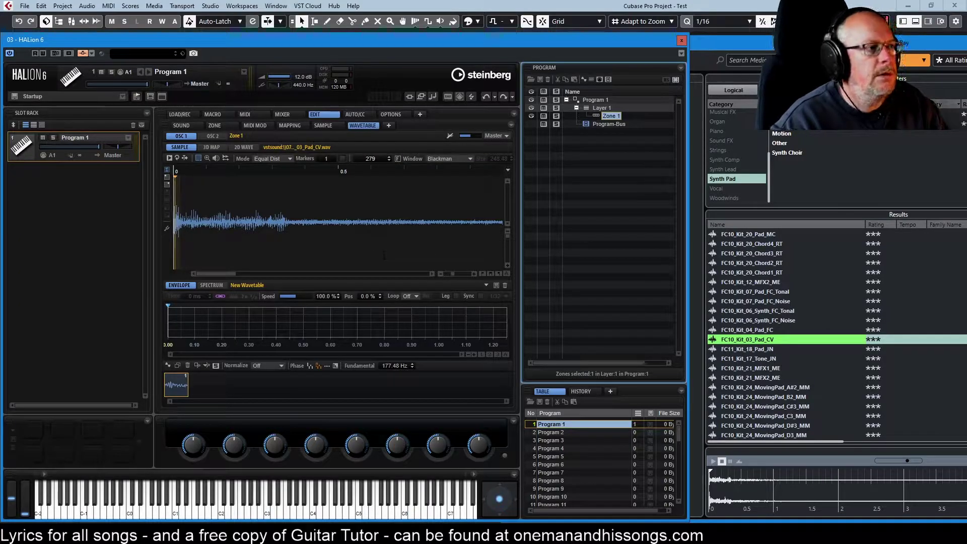
- Set the sample's marker count to 20 to build the wavetable frames
{"action": "double_click", "coordinate": [326, 159]}
{"action": "type", "text": "20"}
{"action": "key", "text": "Return"}
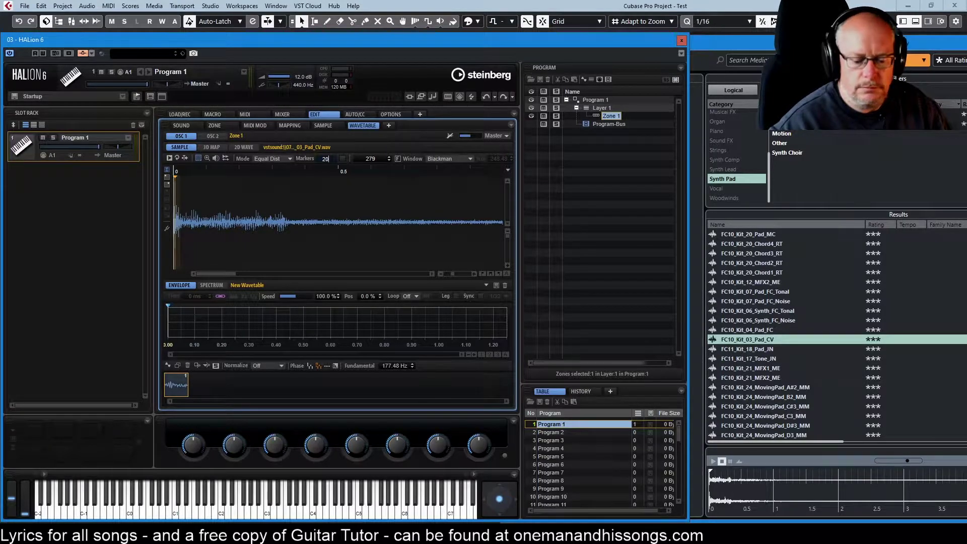
{"action": "key", "text": "Return"}
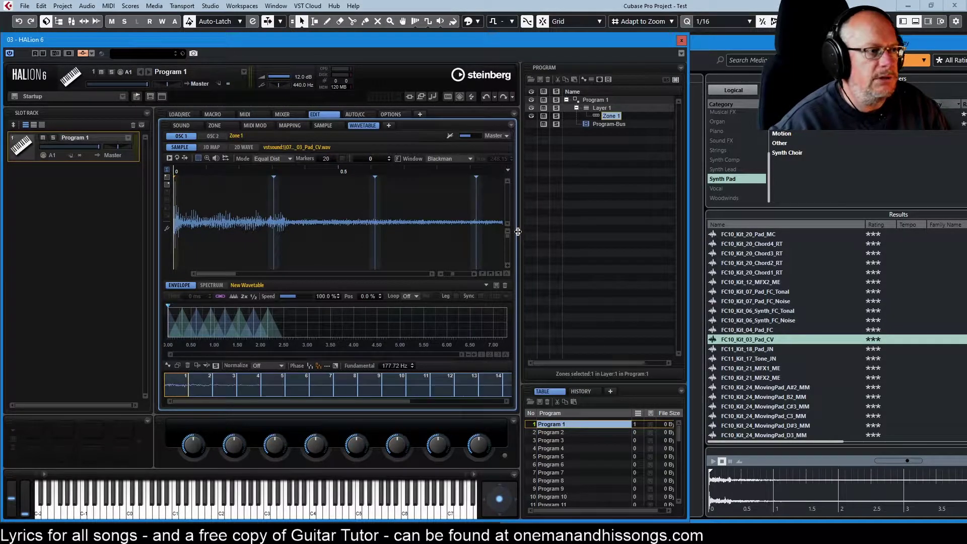
- Show the whole sample and select wavetable frames 10 through 18
{"action": "left_click", "coordinate": [491, 273]}
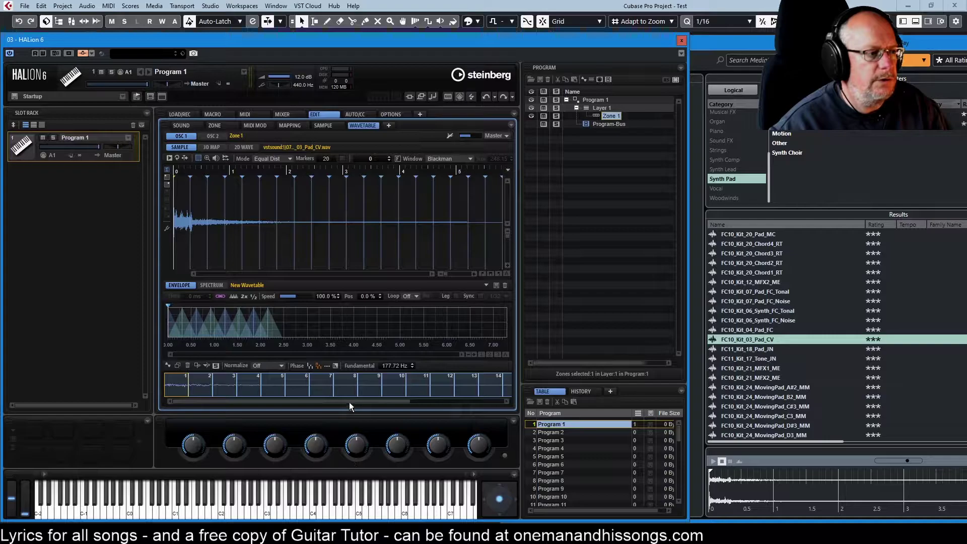
{"action": "left_click_drag", "start_coordinate": [349, 402], "coordinate": [471, 406]}
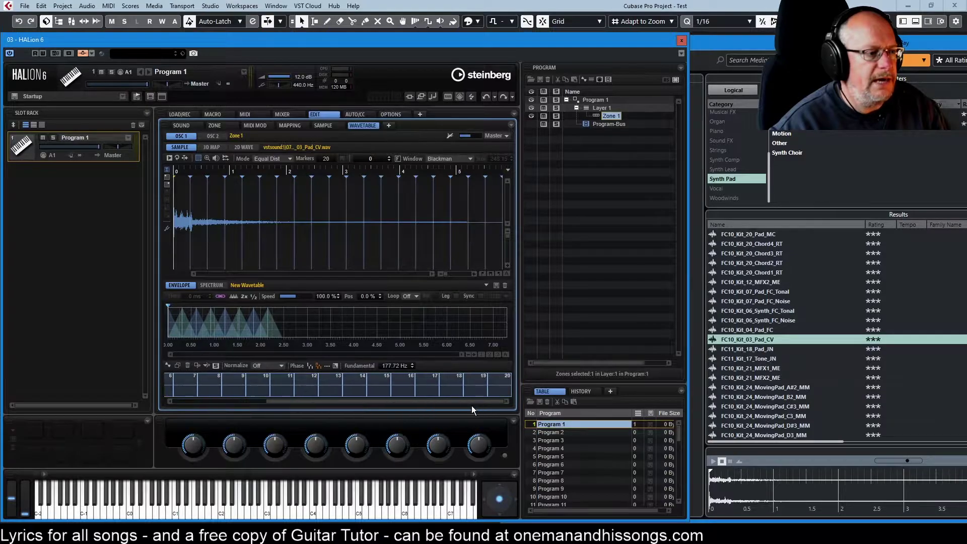
{"action": "left_click", "coordinate": [250, 382]}
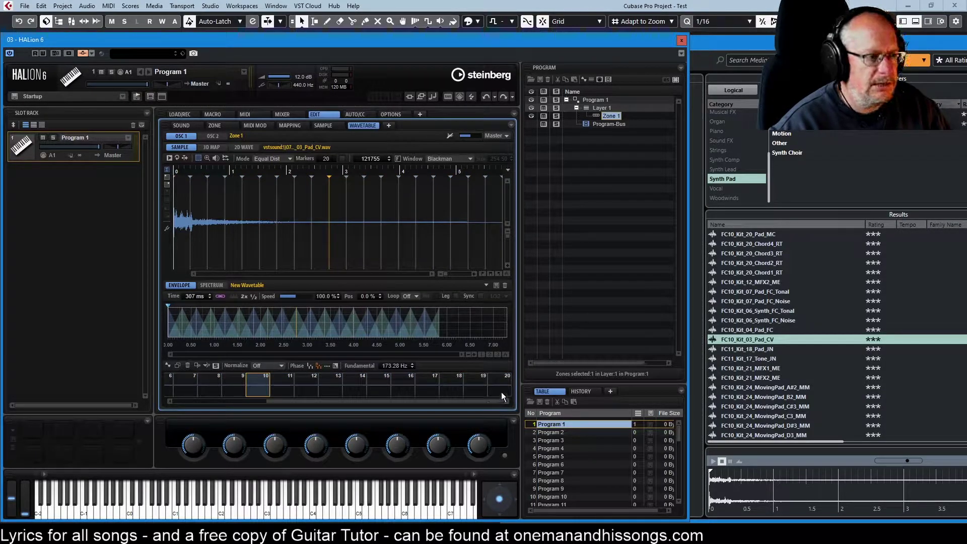
{"action": "left_click", "coordinate": [451, 385], "text": "shift"}
{"action": "right_click", "coordinate": [453, 386]}
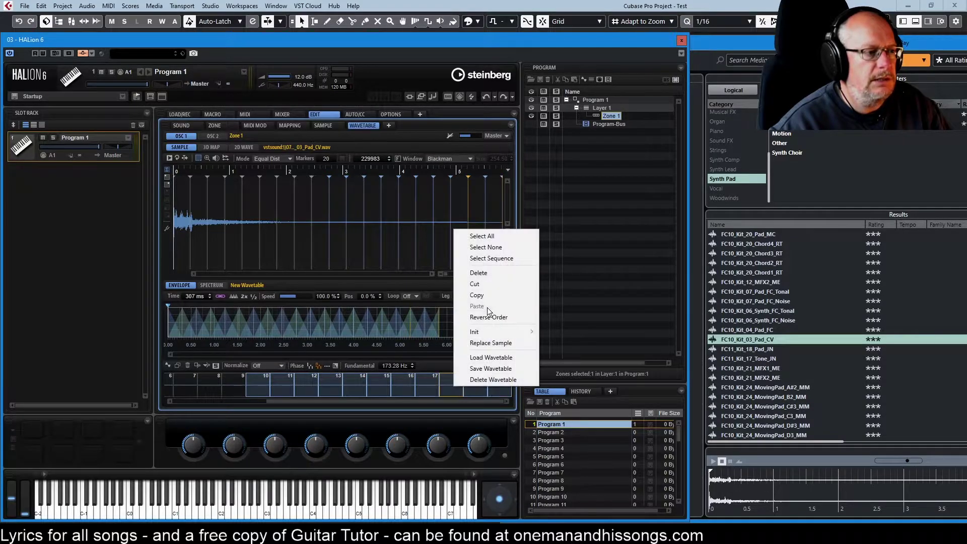
- Delete the selected frames 10–18, leaving a 9-frame wavetable
{"action": "left_click", "coordinate": [490, 274]}
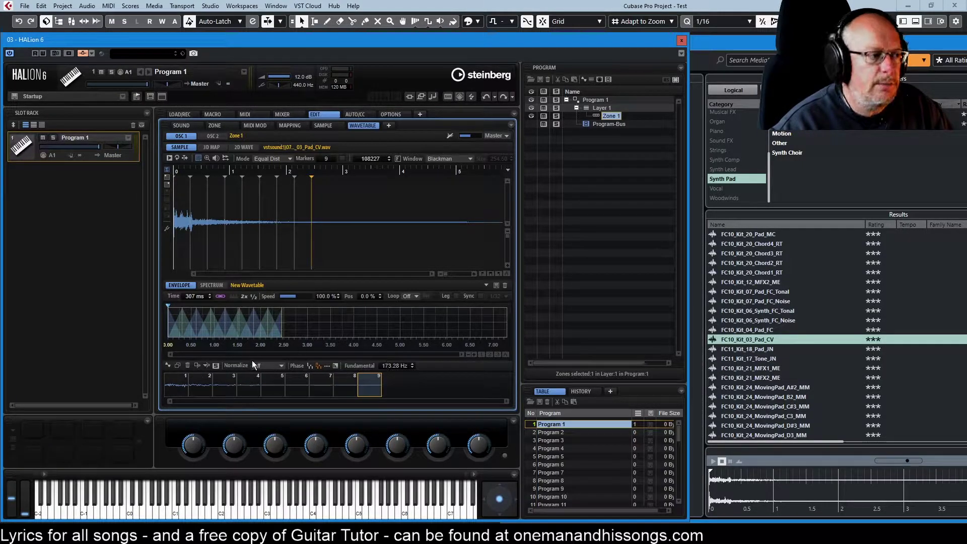
- Set Normalize to Sequence, reset all frame phases to zero, and toggle the Phase option
{"action": "left_click", "coordinate": [267, 366]}
{"action": "left_click", "coordinate": [282, 399]}
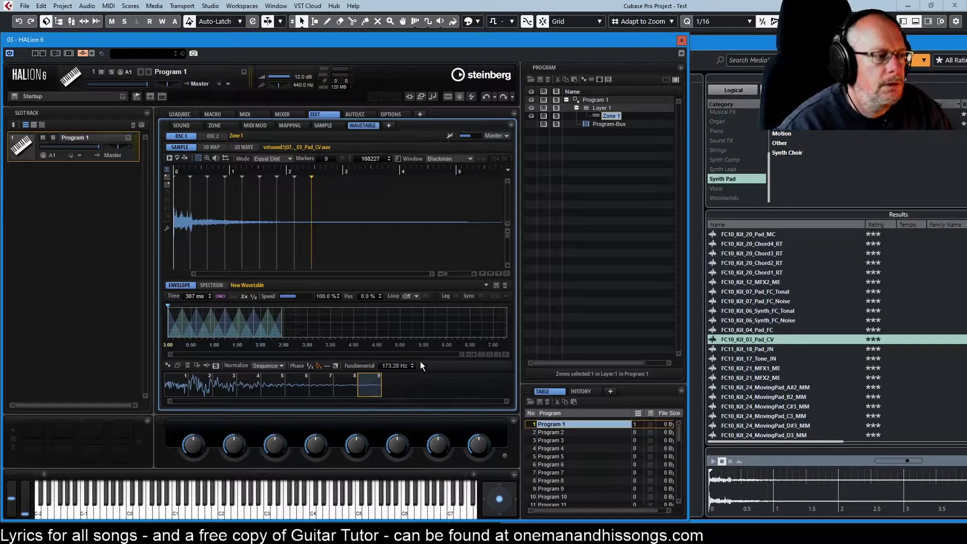
{"action": "left_click", "coordinate": [326, 366]}
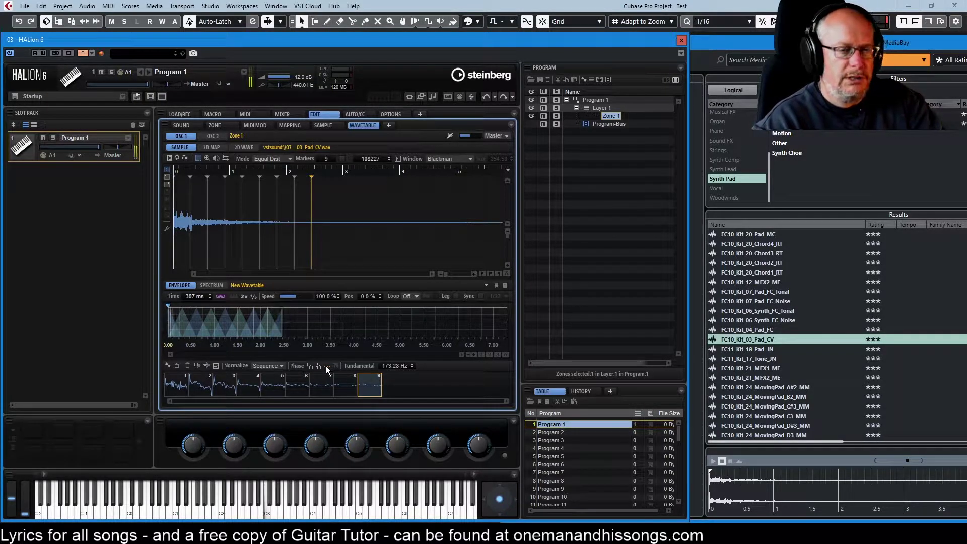
{"action": "left_click", "coordinate": [317, 365]}
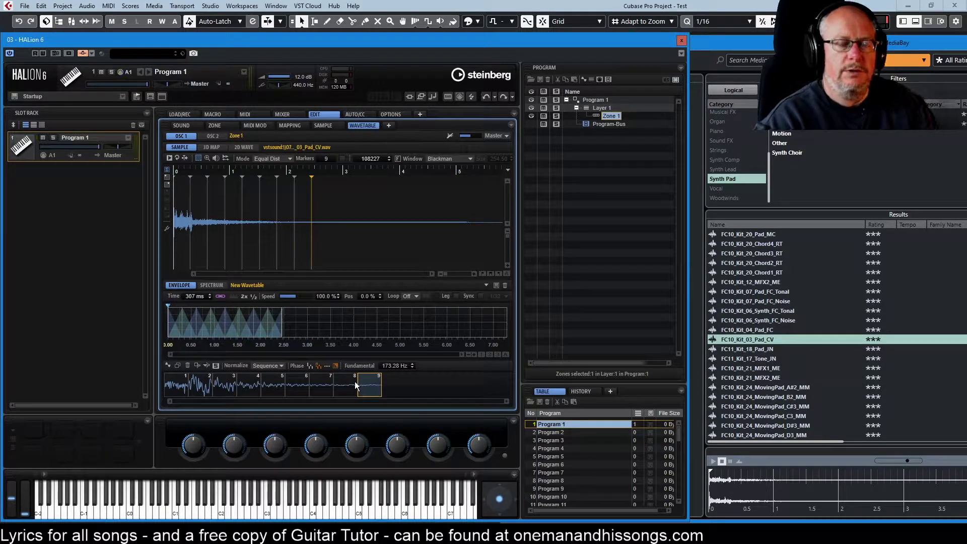
- Select Layer 1 and show the ZONE page with wavetable oscillator 1's settings
{"action": "key", "text": "Up"}
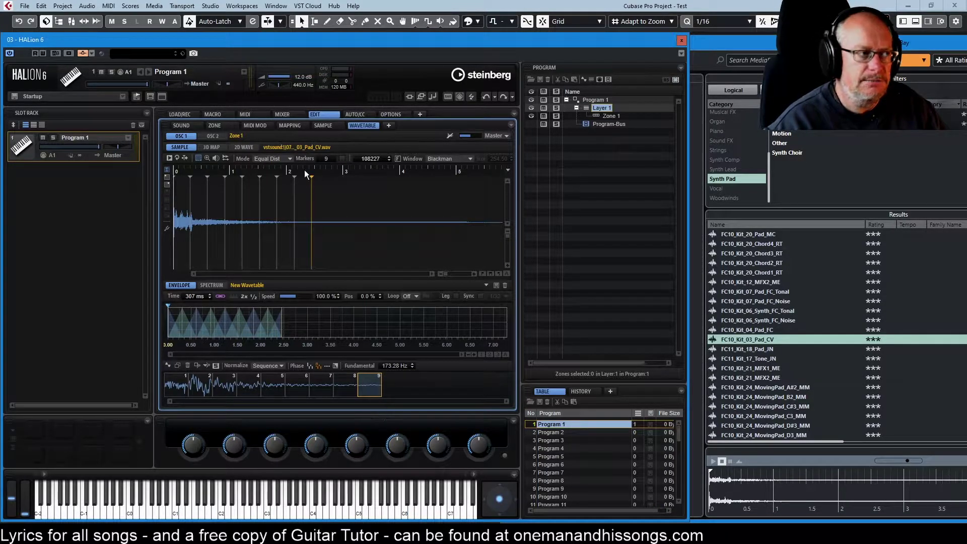
{"action": "left_click", "coordinate": [213, 124]}
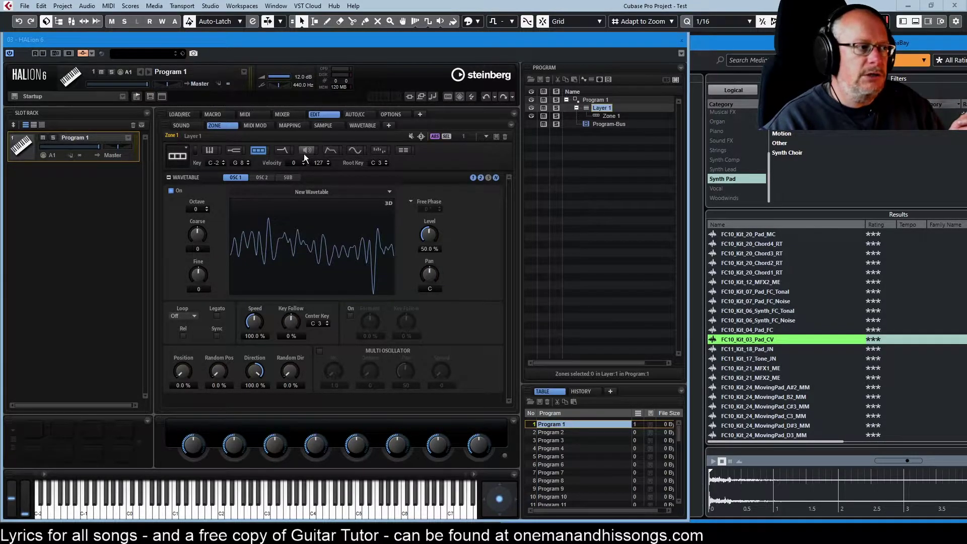
- Enable Formant Shift on oscillator 1 and set the Formant knob to about 29 %
{"action": "left_click", "coordinate": [362, 125]}
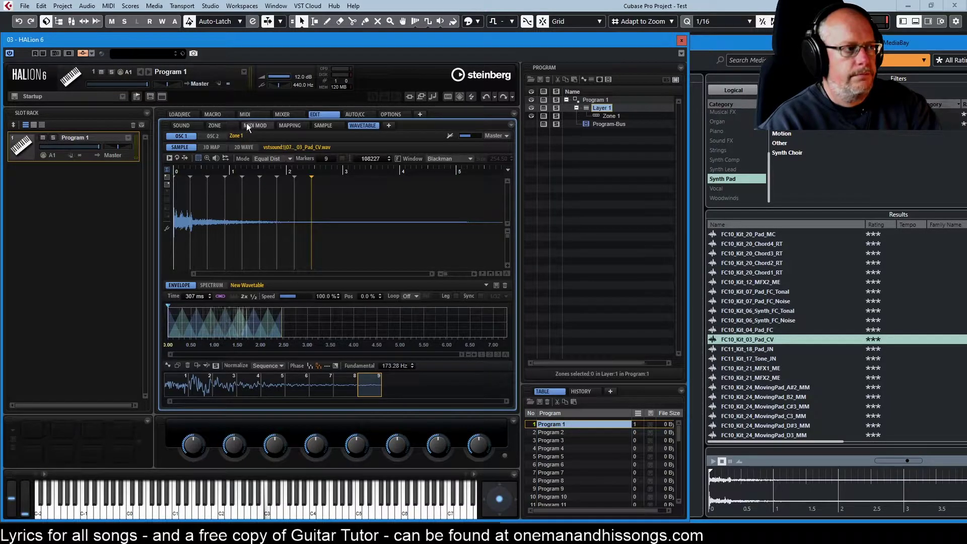
{"action": "left_click", "coordinate": [215, 126]}
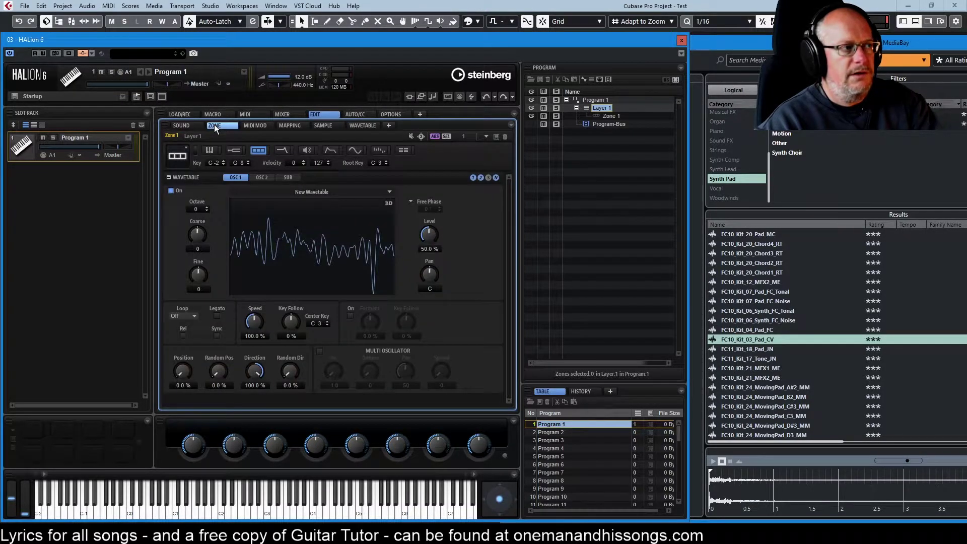
{"action": "left_click", "coordinate": [351, 314]}
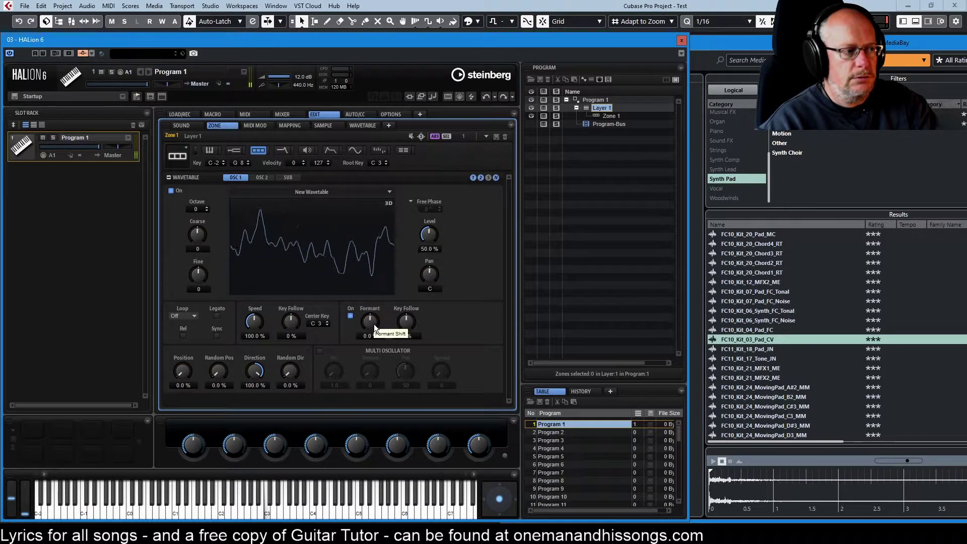
{"action": "left_click_drag", "start_coordinate": [374, 324], "coordinate": [361, 292]}
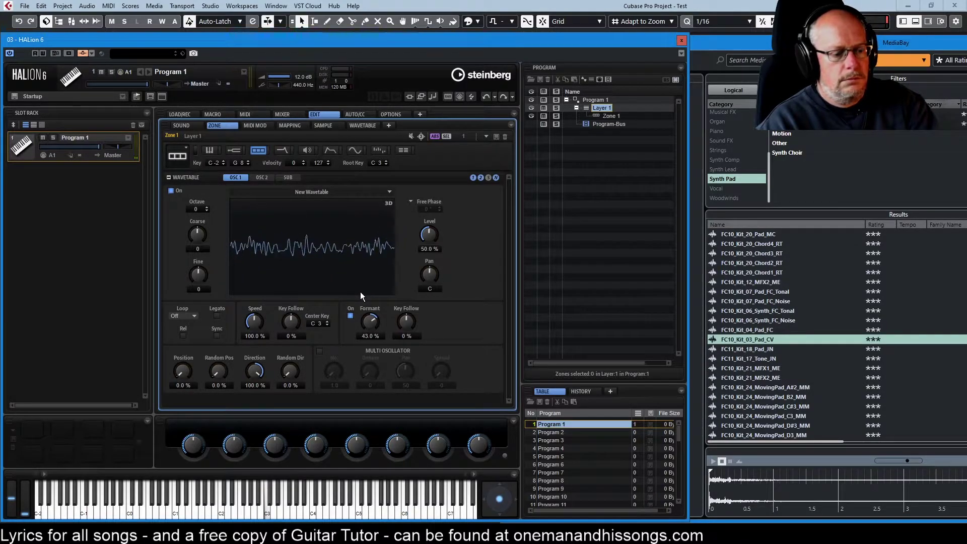
{"action": "left_click_drag", "start_coordinate": [361, 292], "coordinate": [359, 294]}
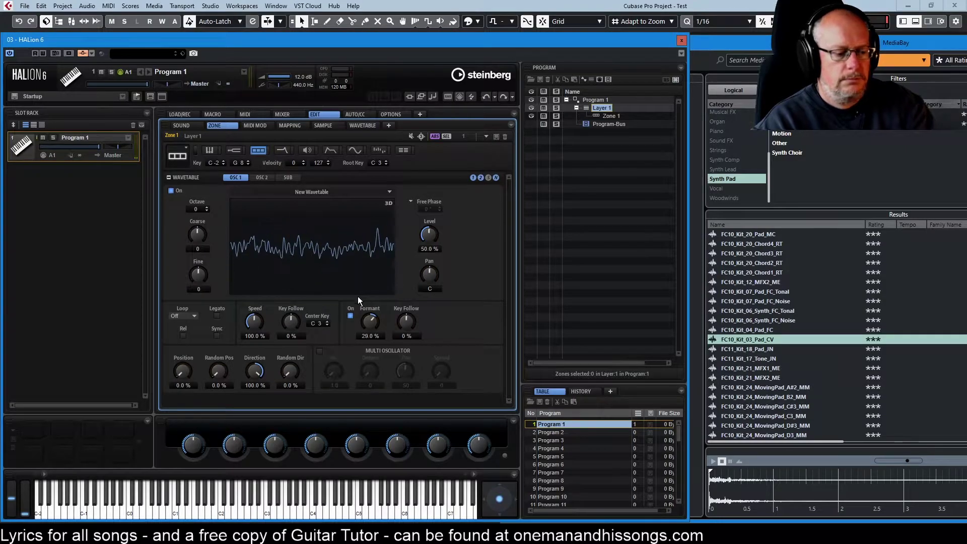
{"action": "double_click", "coordinate": [358, 296]}
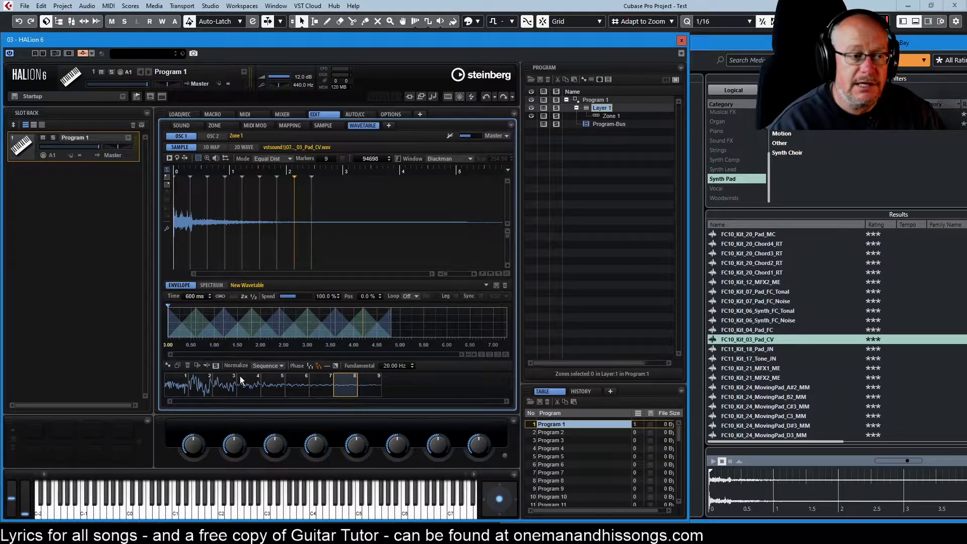
- Select all wavetable frames and edit the Fundamental frequency value
{"action": "left_click", "coordinate": [175, 386]}
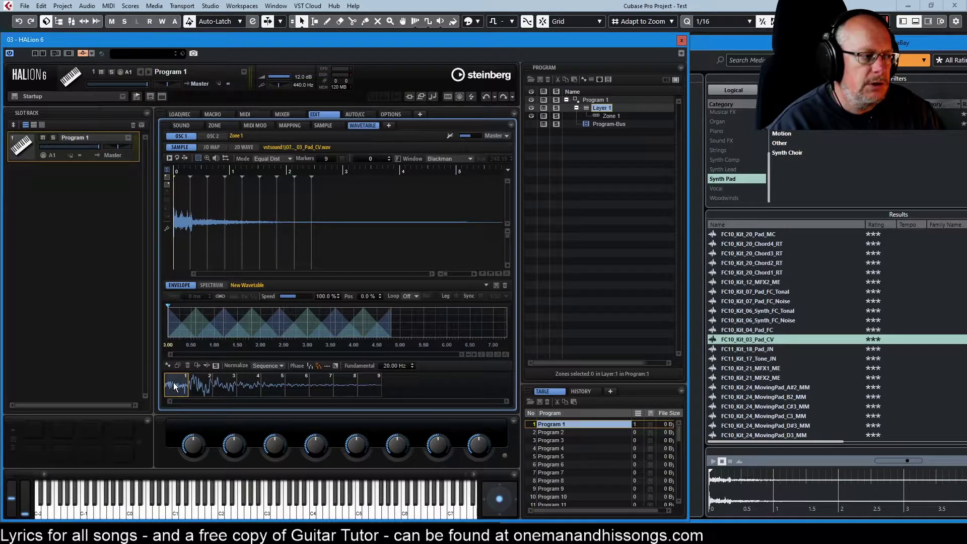
{"action": "right_click", "coordinate": [282, 383]}
{"action": "left_click", "coordinate": [305, 224]}
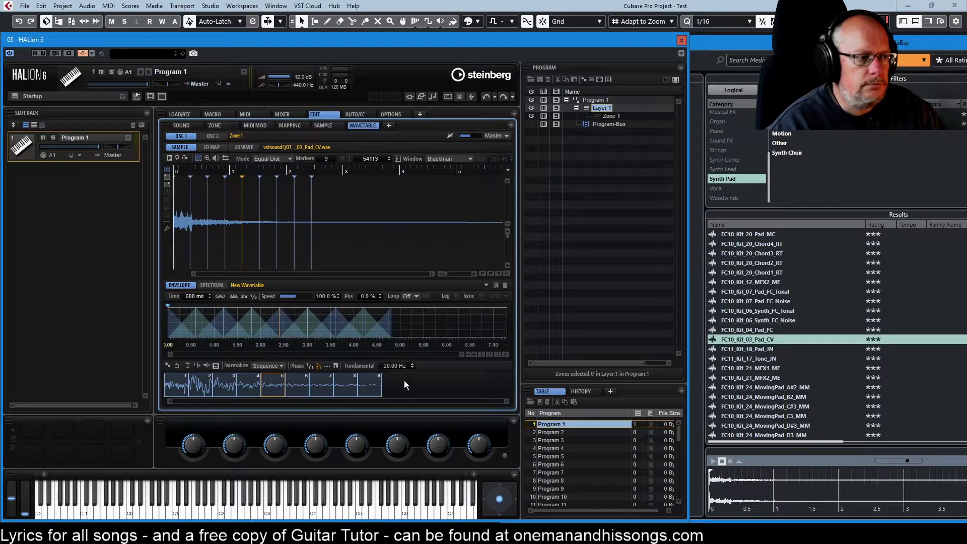
{"action": "double_click", "coordinate": [389, 366]}
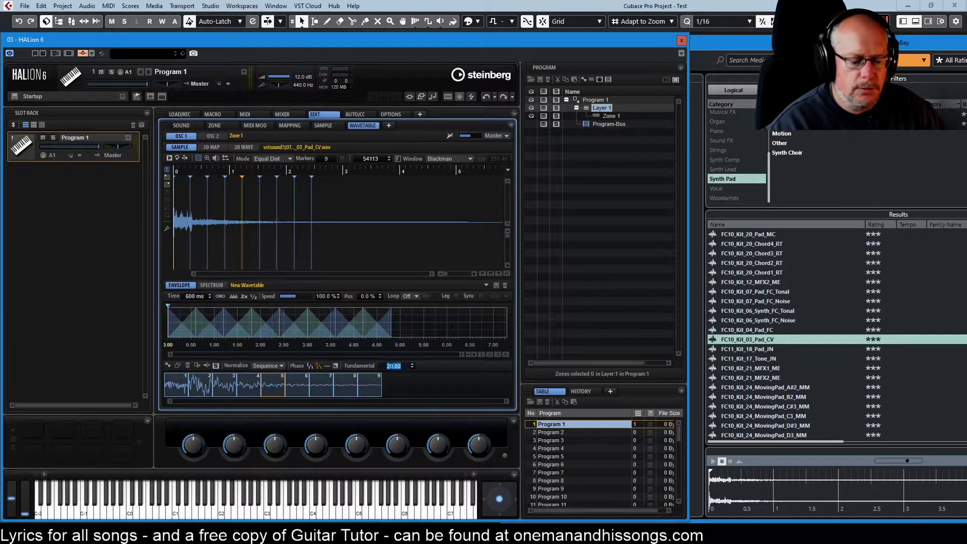
- Raise oscillator 1's Formant to 55 %, then enter a 500 Hz Fundamental in the wavetable editor
{"action": "left_click", "coordinate": [219, 126]}
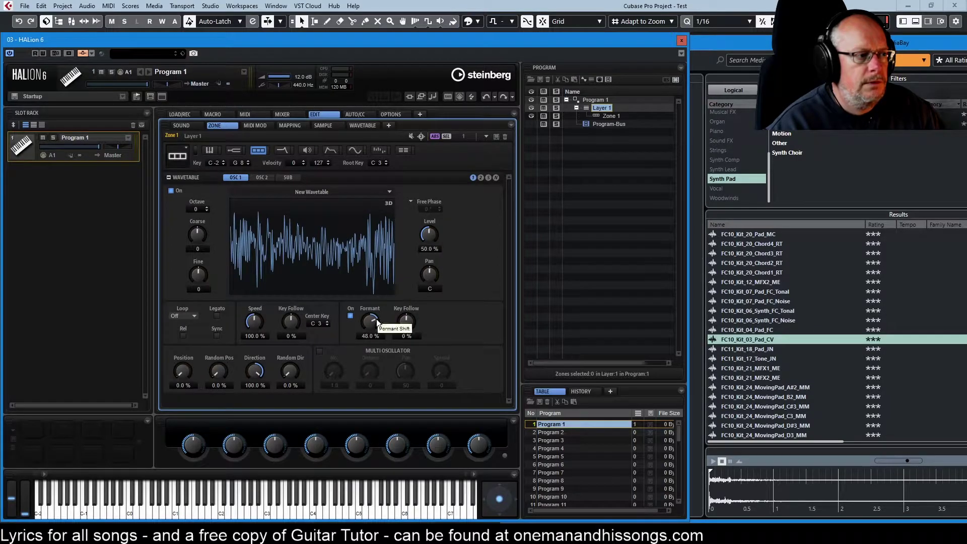
{"action": "scroll", "coordinate": [375, 317], "scroll_direction": "up", "scroll_amount": 7}
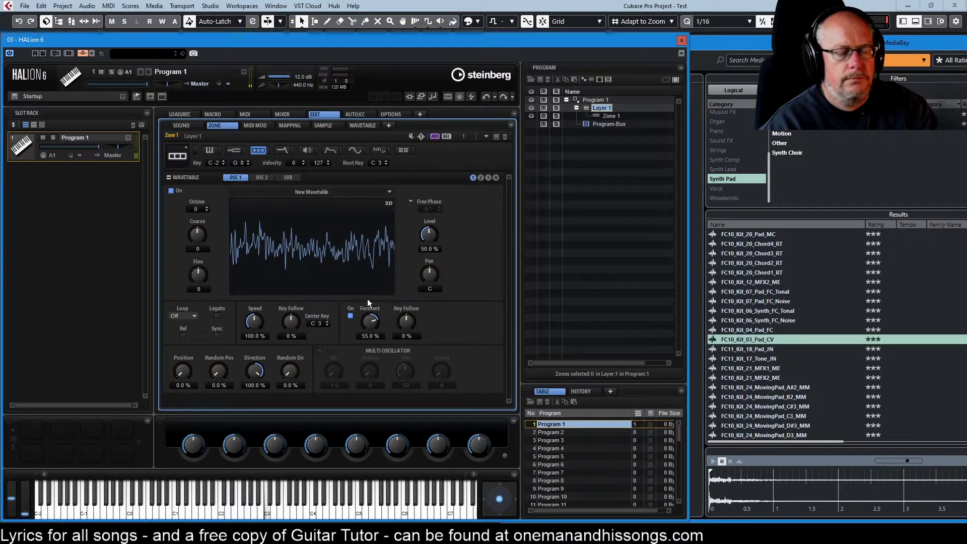
{"action": "left_click", "coordinate": [361, 125]}
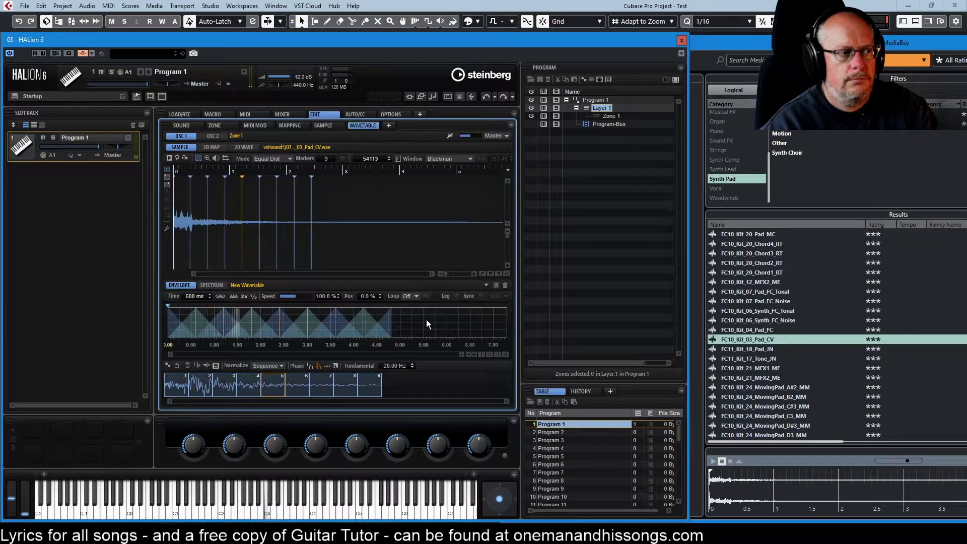
{"action": "double_click", "coordinate": [388, 364]}
{"action": "type", "text": "500"}
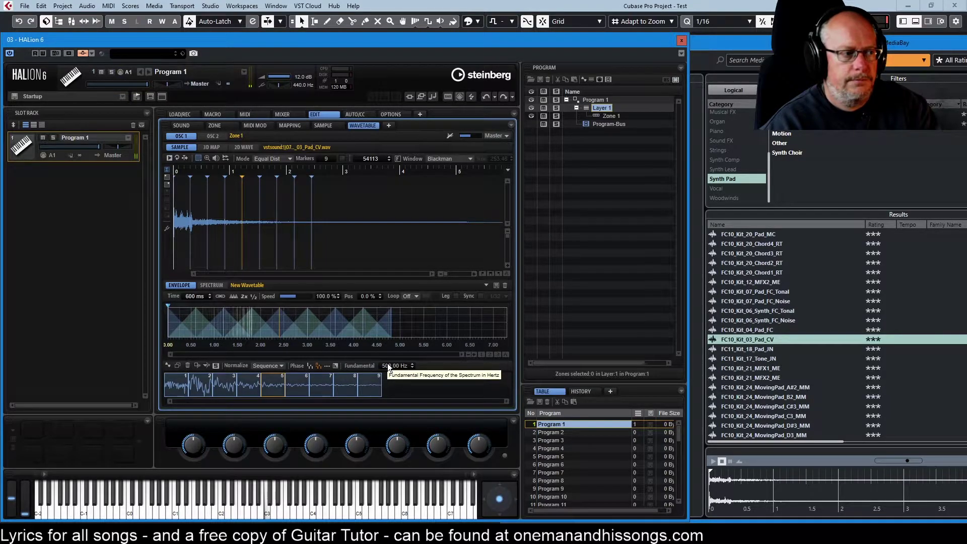
- Change the wavetable's Fundamental frequency from 500 Hz to 20 Hz
{"action": "double_click", "coordinate": [388, 363]}
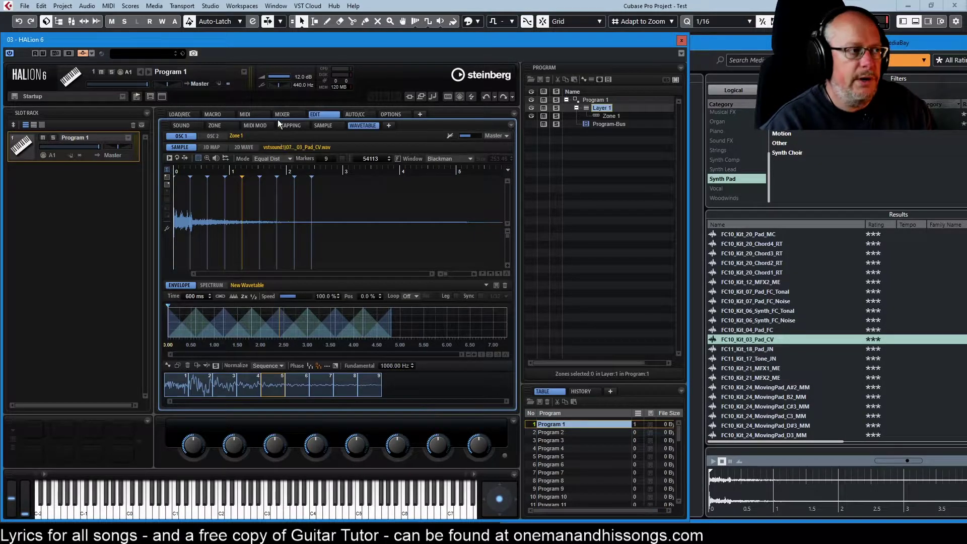
{"action": "left_click", "coordinate": [223, 125]}
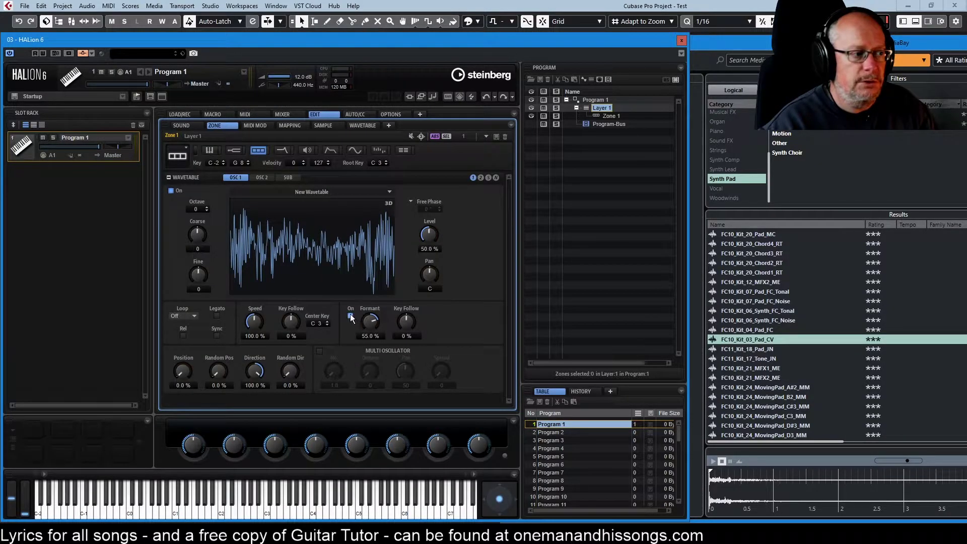
{"action": "left_click", "coordinate": [363, 126]}
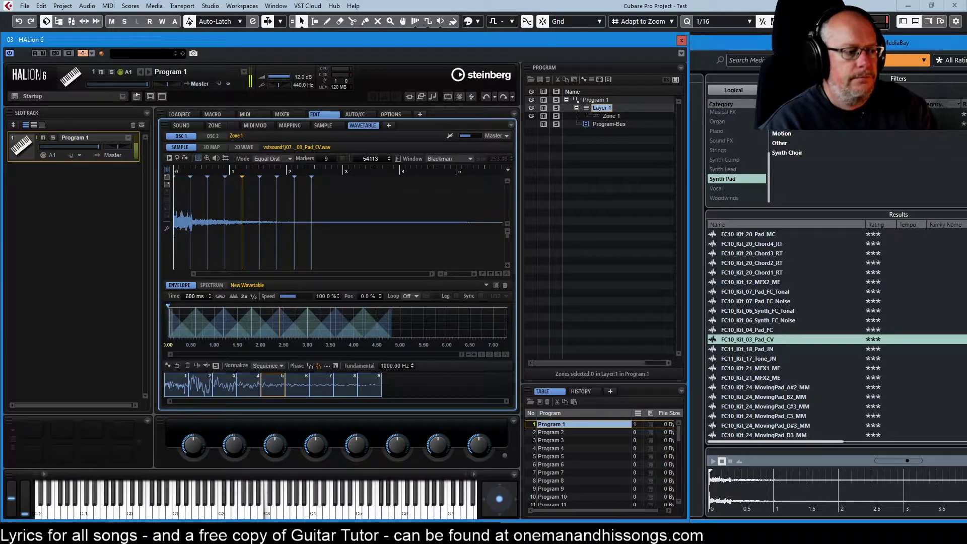
{"action": "double_click", "coordinate": [392, 366]}
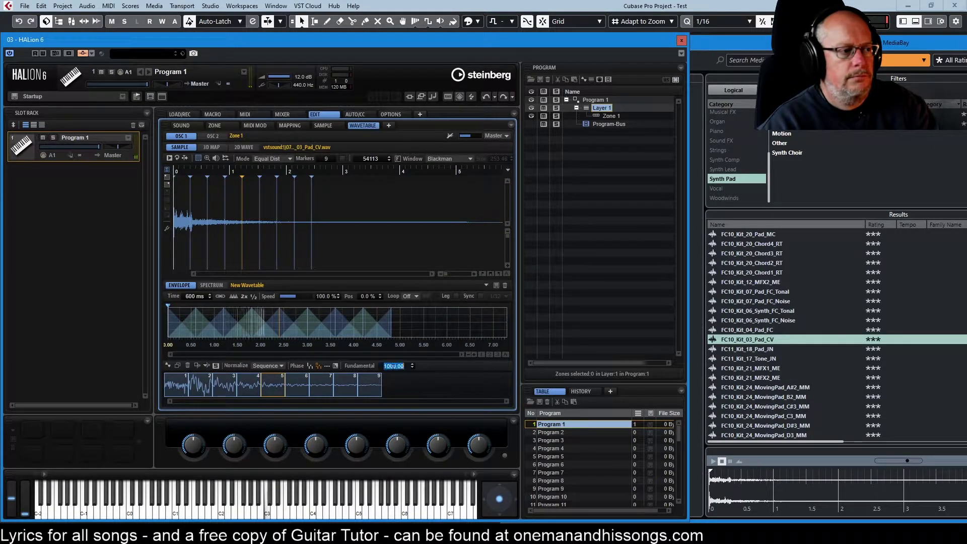
{"action": "type", "text": "20"}
{"action": "key", "text": "Return"}
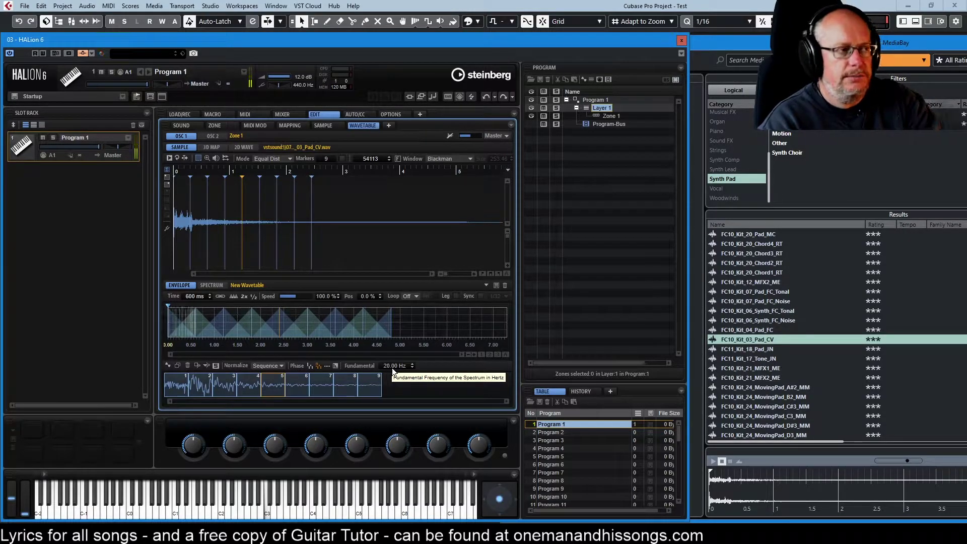
{"action": "left_click", "coordinate": [393, 367]}
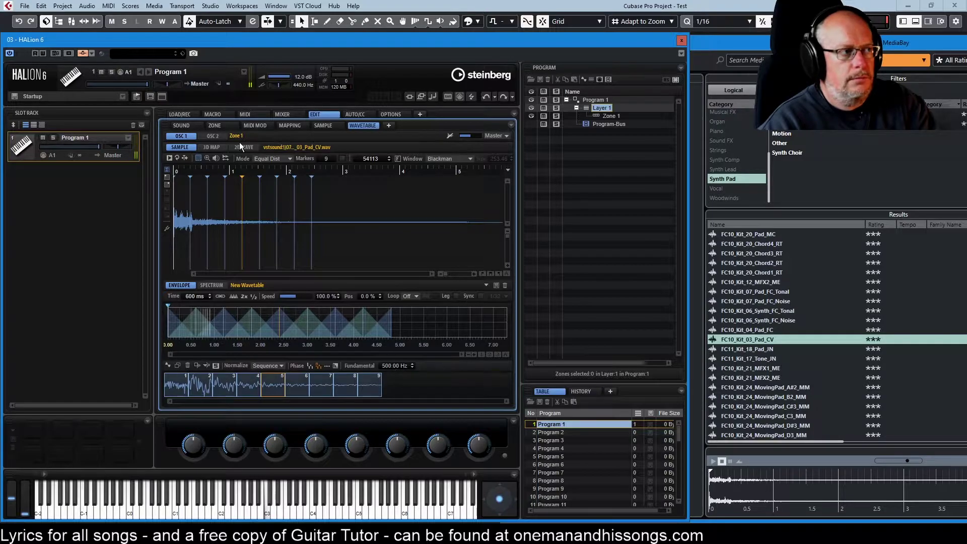
- Turn on formant shifting and try Formant amounts of -18 % and 35 %
{"action": "left_click", "coordinate": [220, 125]}
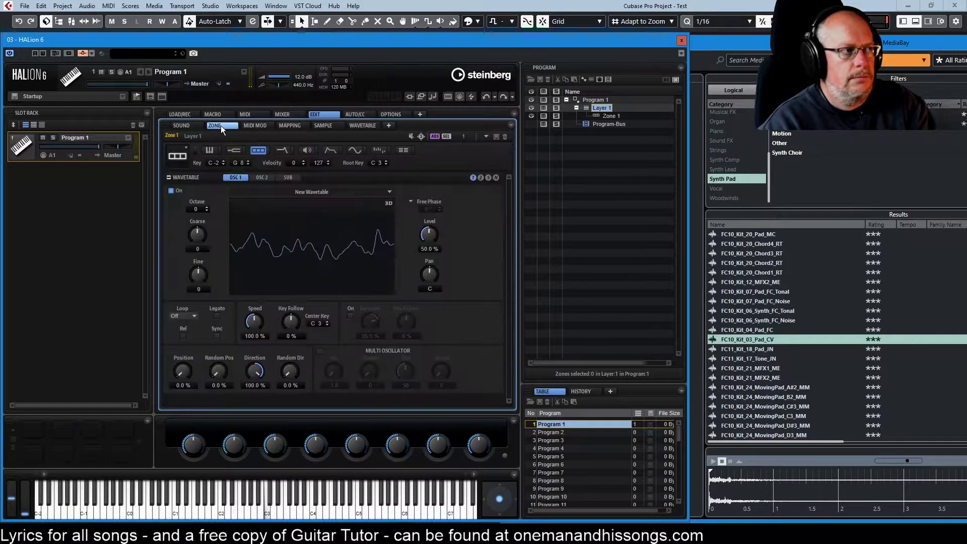
{"action": "left_click", "coordinate": [350, 315]}
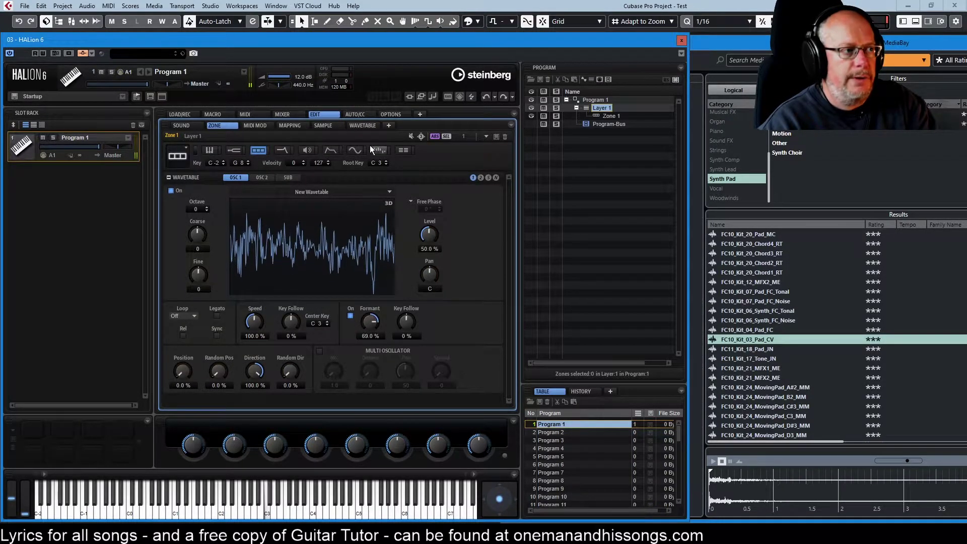
{"action": "left_click", "coordinate": [362, 126]}
{"action": "scroll", "coordinate": [388, 365], "scroll_direction": "down", "scroll_amount": 5}
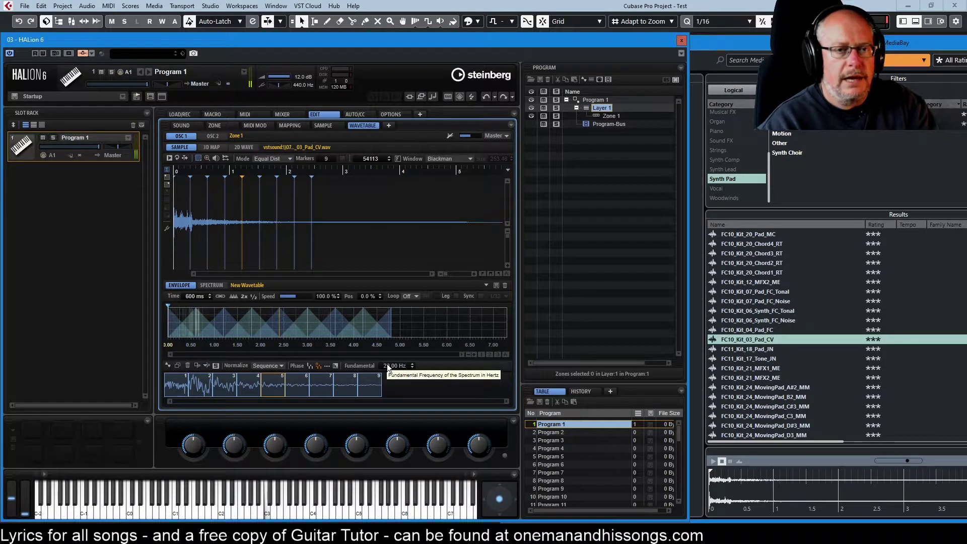
{"action": "left_click", "coordinate": [221, 127]}
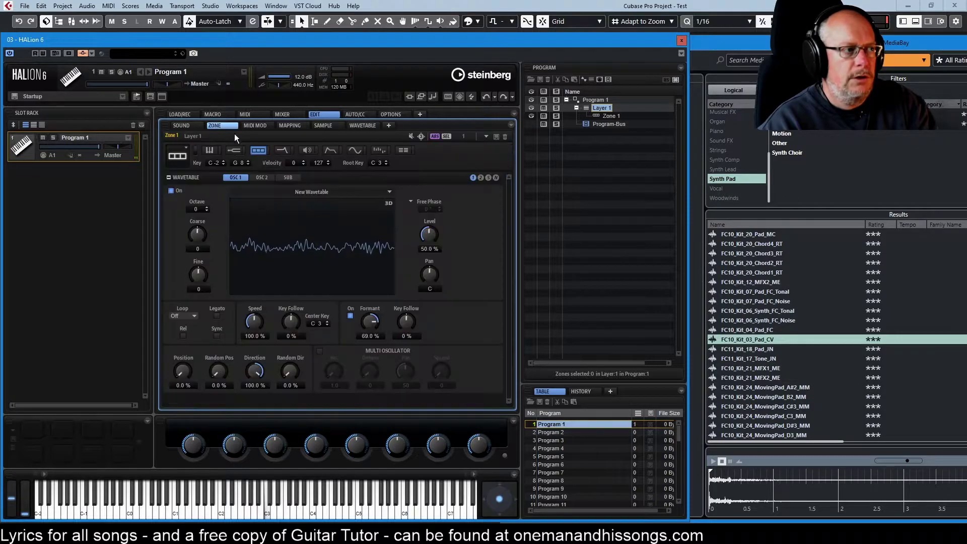
{"action": "left_click_drag", "start_coordinate": [377, 321], "coordinate": [363, 373]}
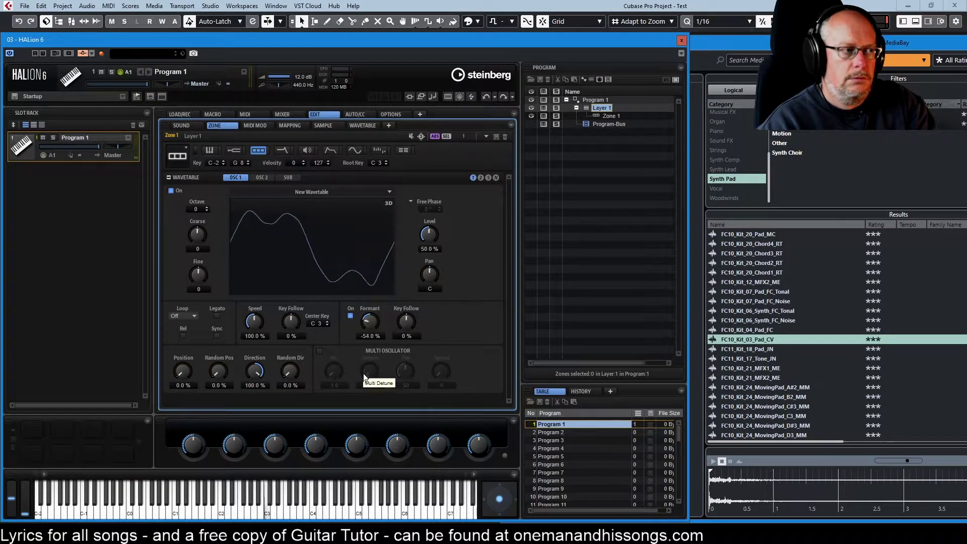
{"action": "left_click", "coordinate": [362, 126]}
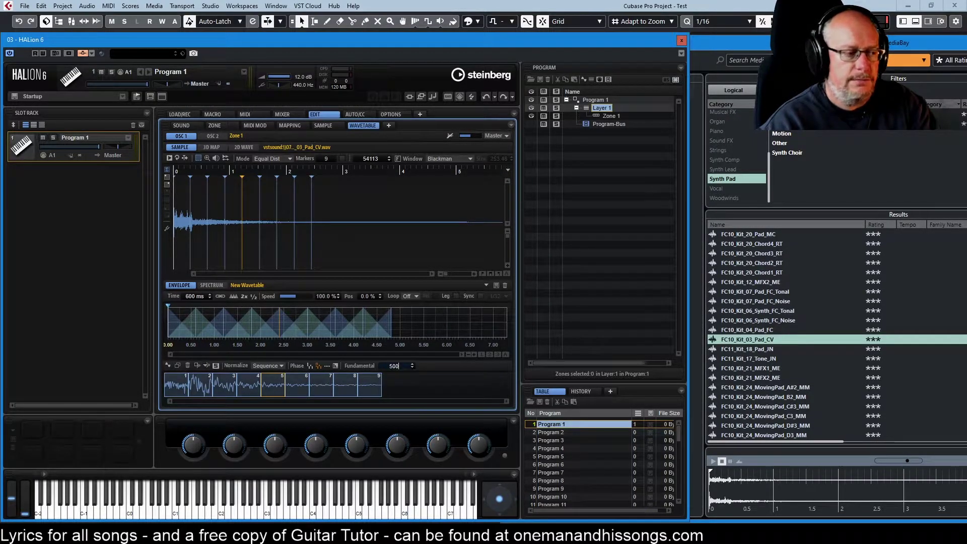
{"action": "left_click", "coordinate": [216, 126]}
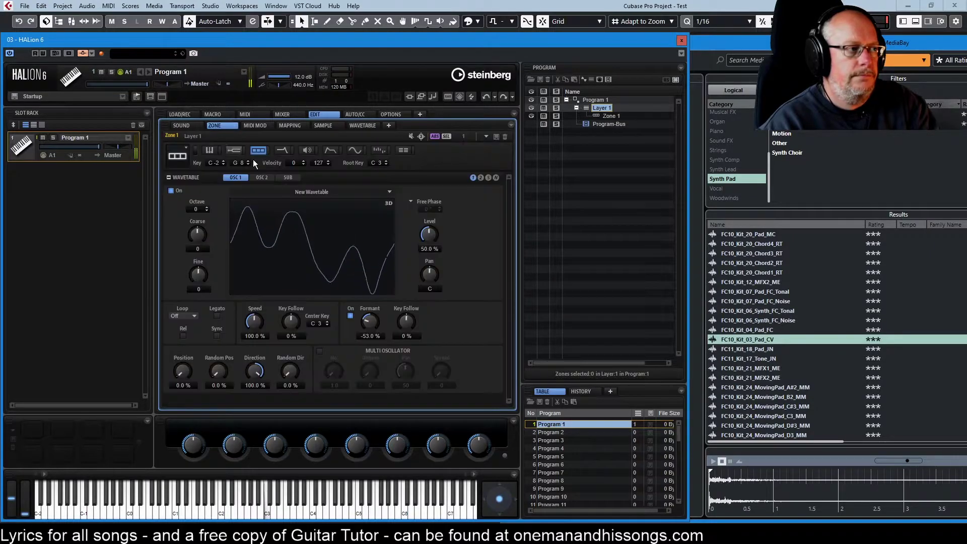
{"action": "left_click_drag", "start_coordinate": [375, 326], "coordinate": [362, 309]}
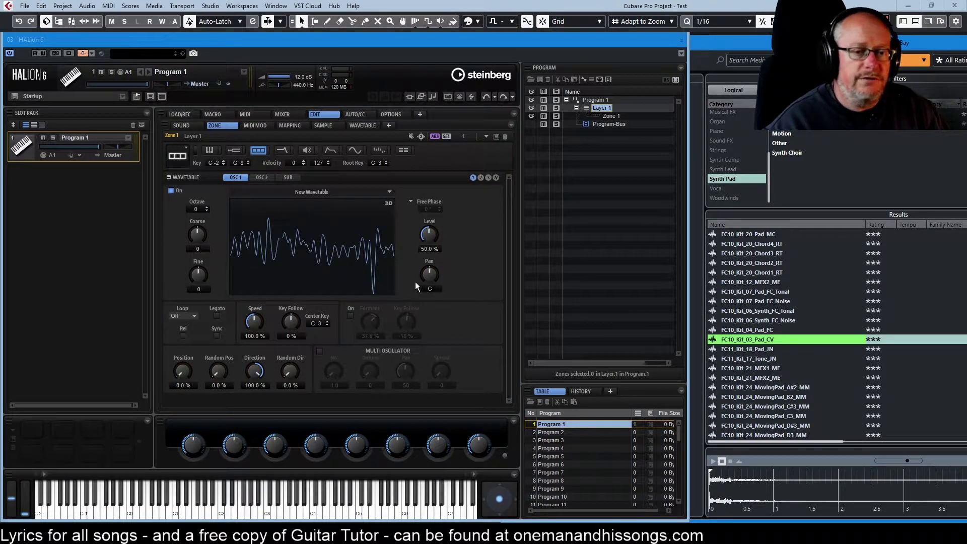
- Try octave 1 and higher Fine tuning on oscillator 1, then reset both to 0
{"action": "left_click", "coordinate": [207, 207]}
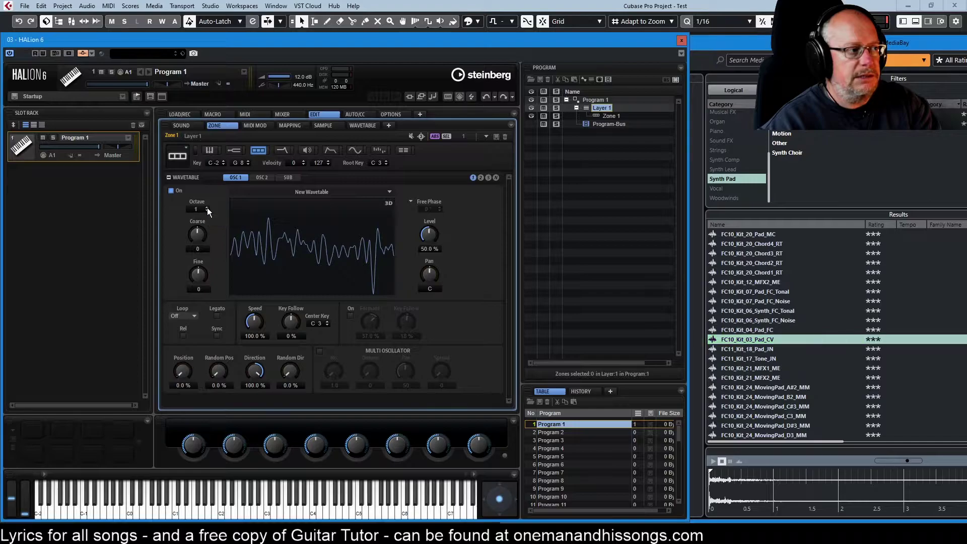
{"action": "scroll", "coordinate": [207, 209], "scroll_direction": "down", "scroll_amount": 3}
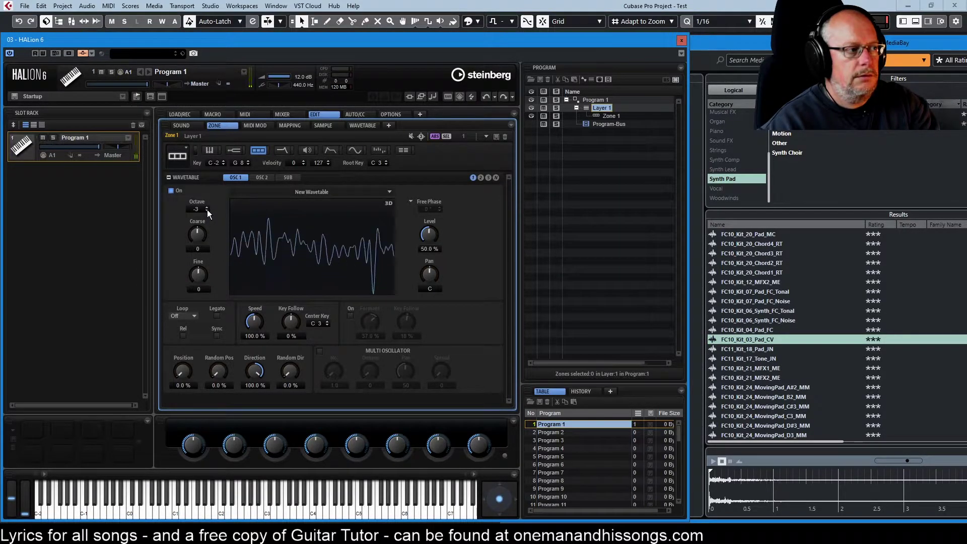
{"action": "left_click", "coordinate": [206, 208]}
{"action": "left_click", "coordinate": [206, 208]}
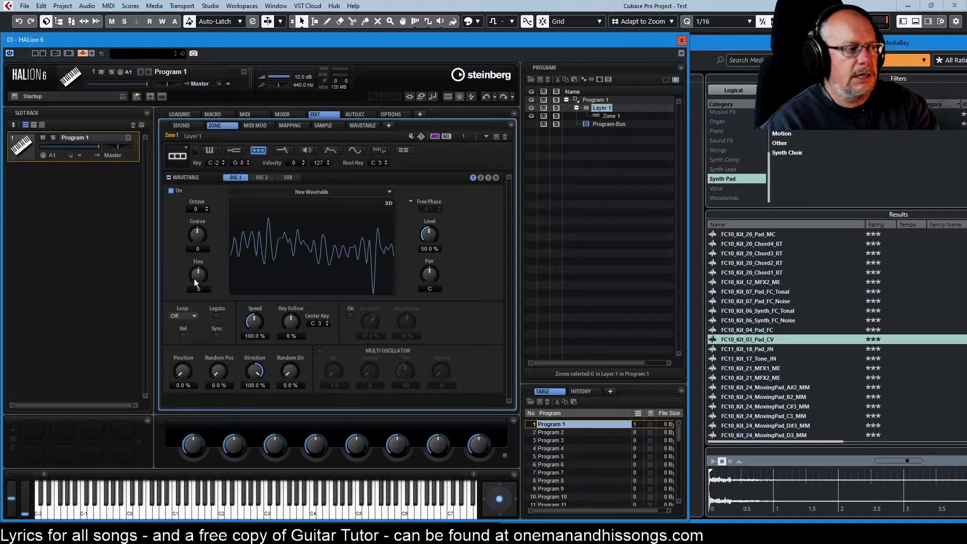
{"action": "left_click_drag", "start_coordinate": [197, 281], "coordinate": [186, 231]}
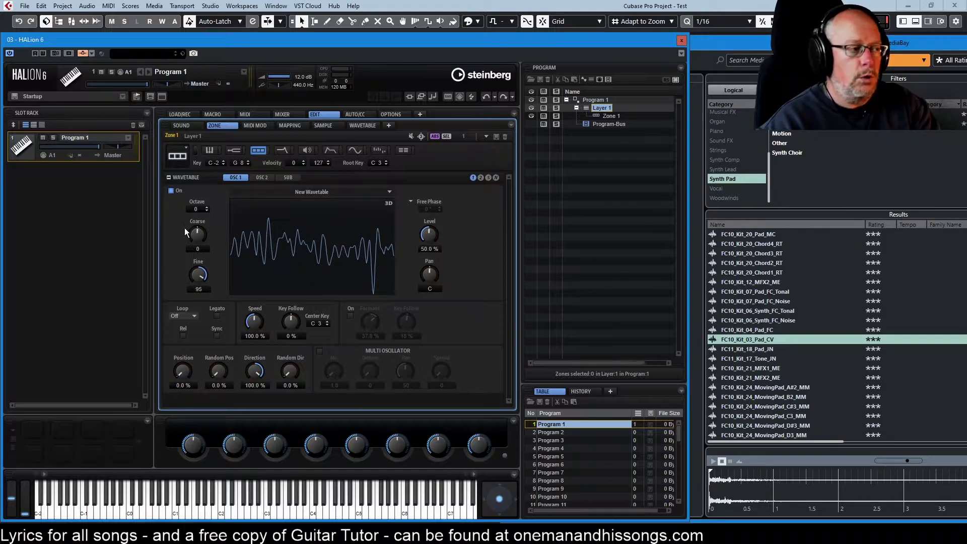
{"action": "left_click", "coordinate": [192, 271], "text": "ctrl"}
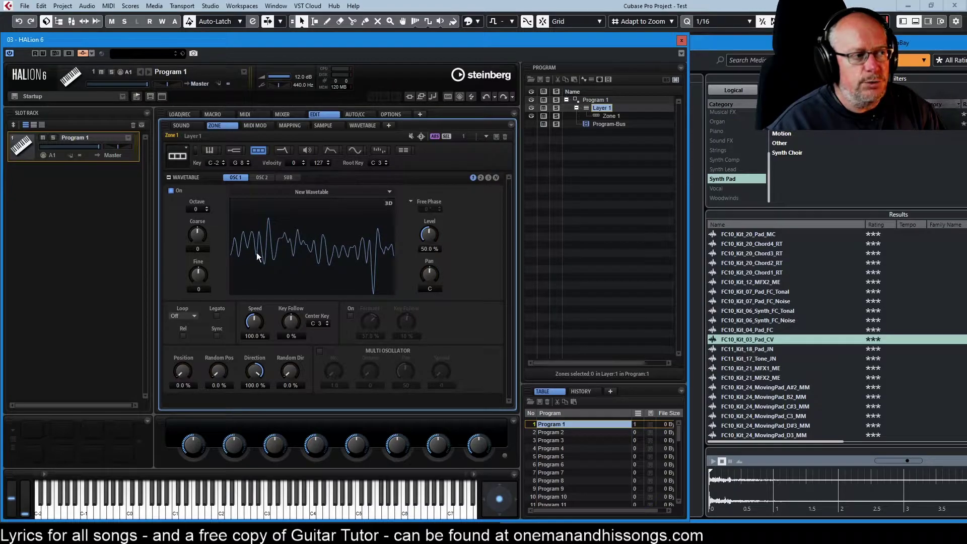
- Try Random Phase, then set Fixed Phase and sweep angles like 53° and 90°, ending at 0°
{"action": "left_click", "coordinate": [421, 201]}
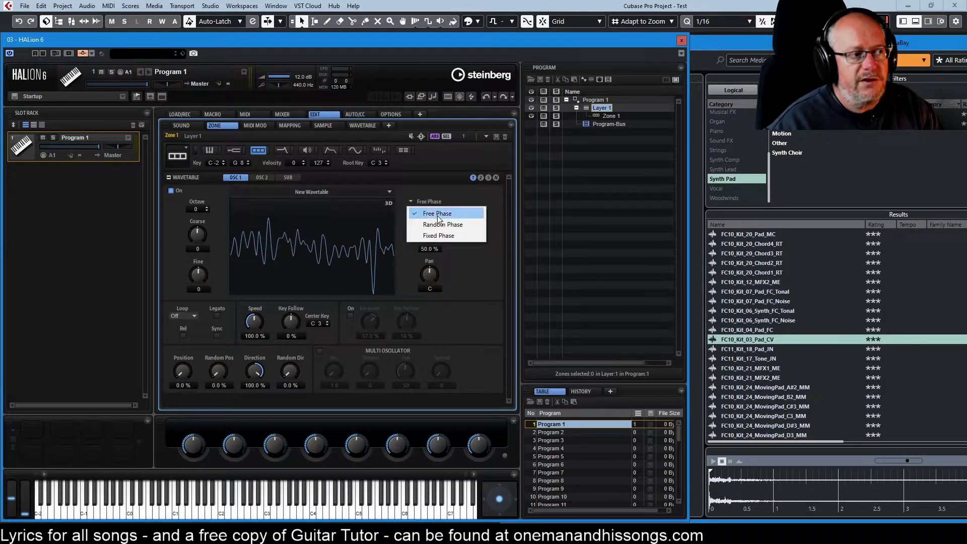
{"action": "left_click", "coordinate": [433, 225]}
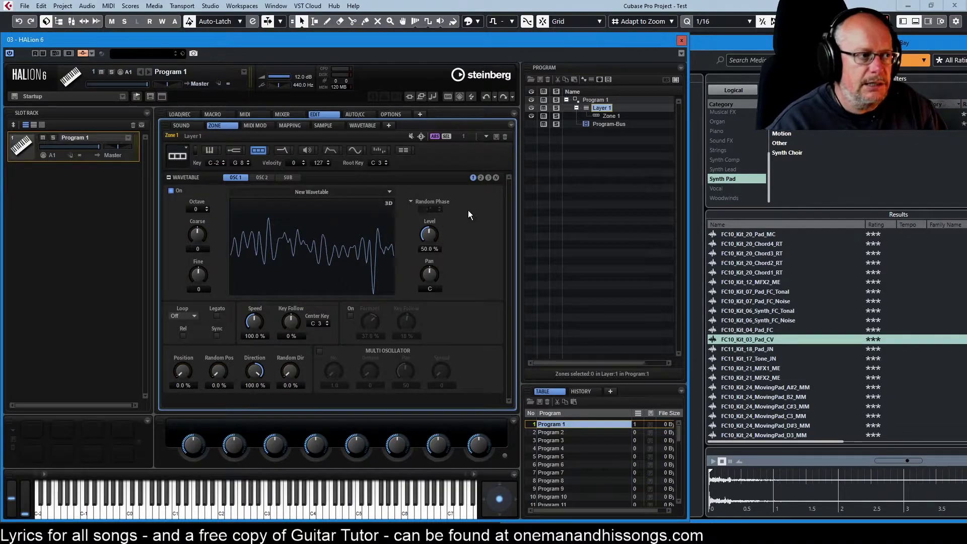
{"action": "left_click", "coordinate": [432, 201]}
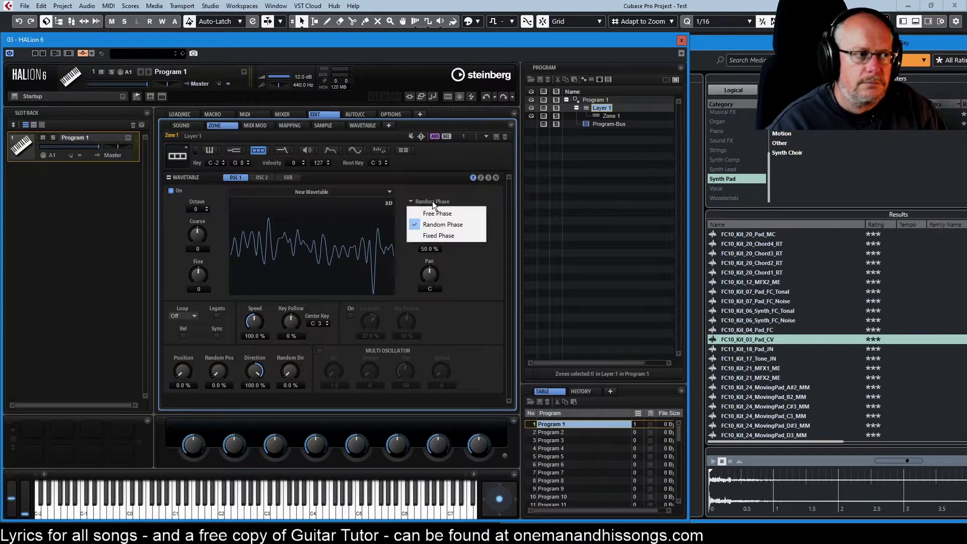
{"action": "left_click", "coordinate": [444, 237]}
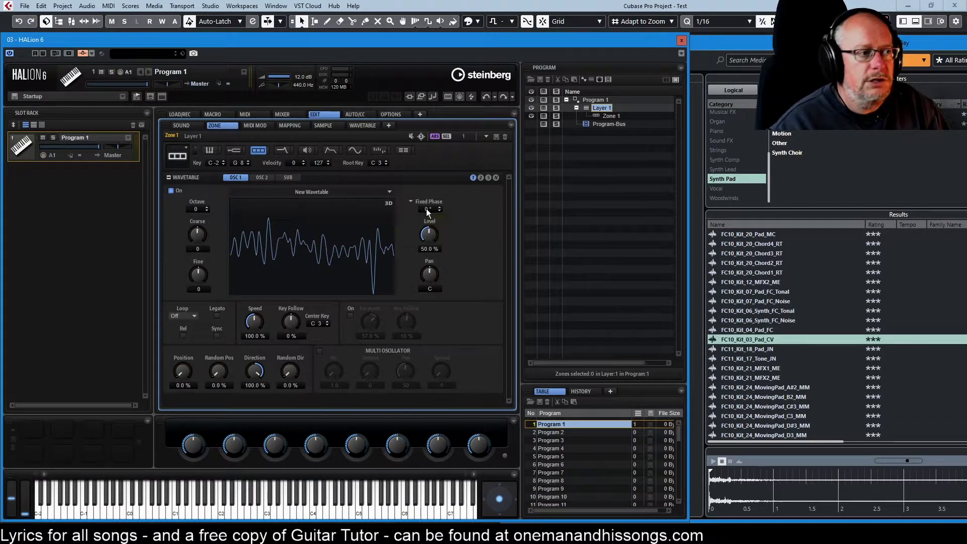
{"action": "left_click_drag", "start_coordinate": [426, 211], "coordinate": [426, 206]}
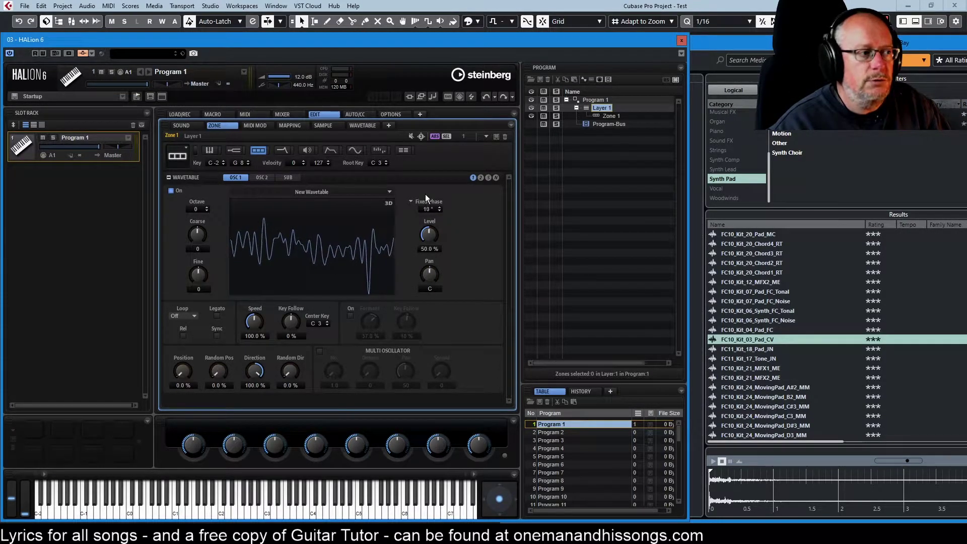
{"action": "left_click_drag", "start_coordinate": [426, 195], "coordinate": [427, 116]}
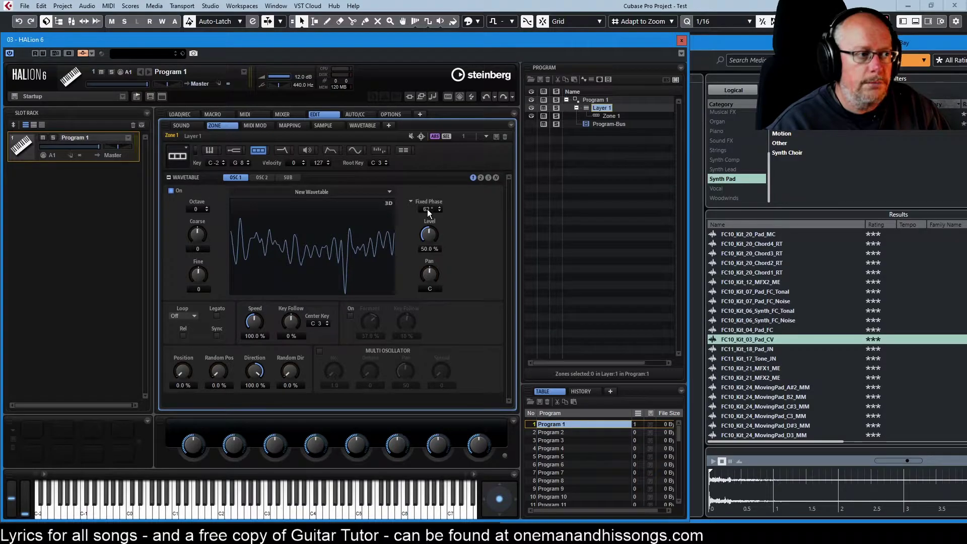
{"action": "left_click_drag", "start_coordinate": [427, 209], "coordinate": [424, 298]}
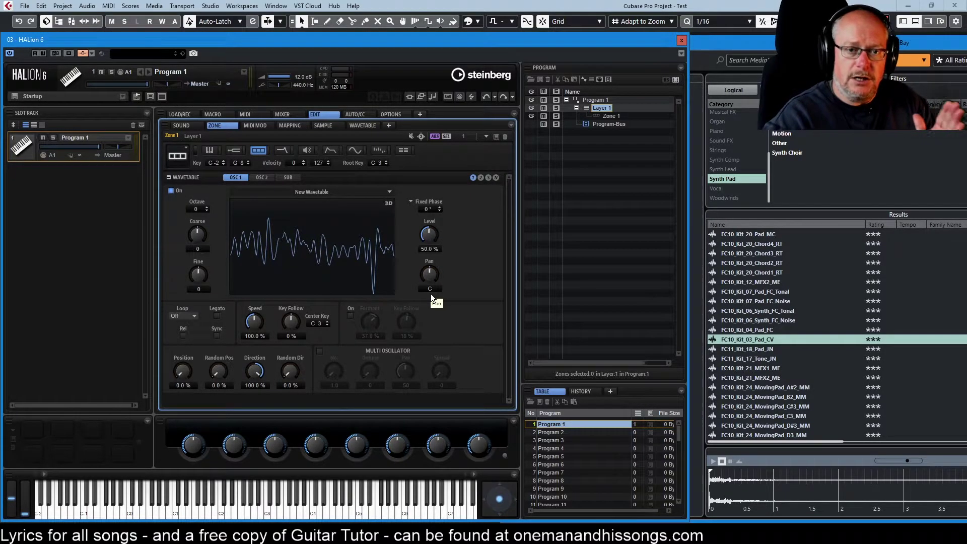
- Set oscillator 1 to Free Phase, keeping level at 50% and pan centred after trying changes
{"action": "left_click", "coordinate": [423, 201]}
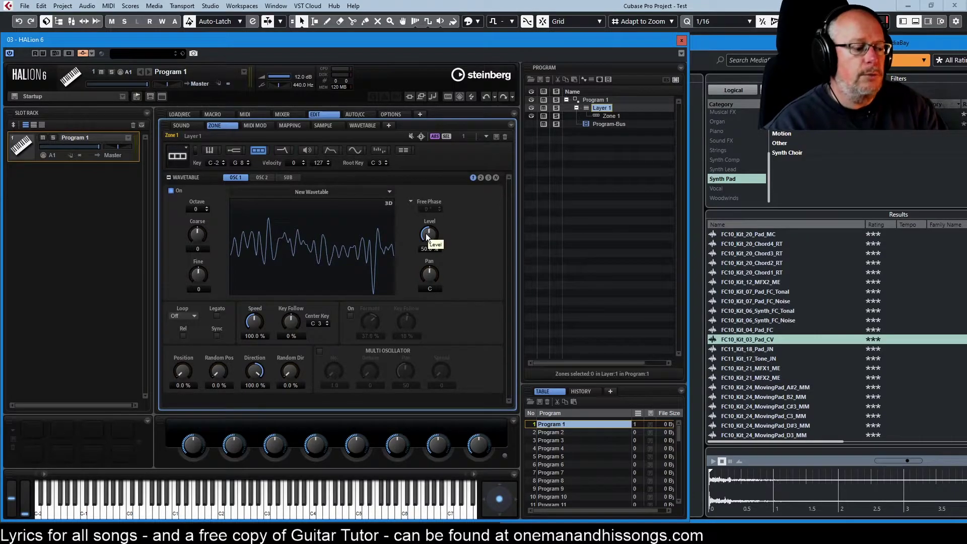
{"action": "left_click_drag", "start_coordinate": [425, 233], "coordinate": [432, 255]}
{"action": "double_click", "coordinate": [428, 249]}
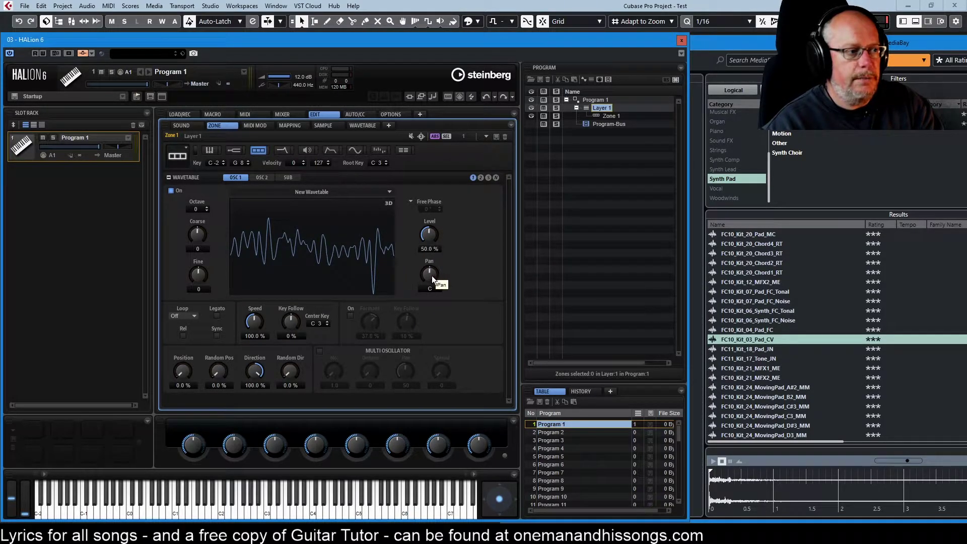
{"action": "left_click_drag", "start_coordinate": [432, 279], "coordinate": [431, 322]}
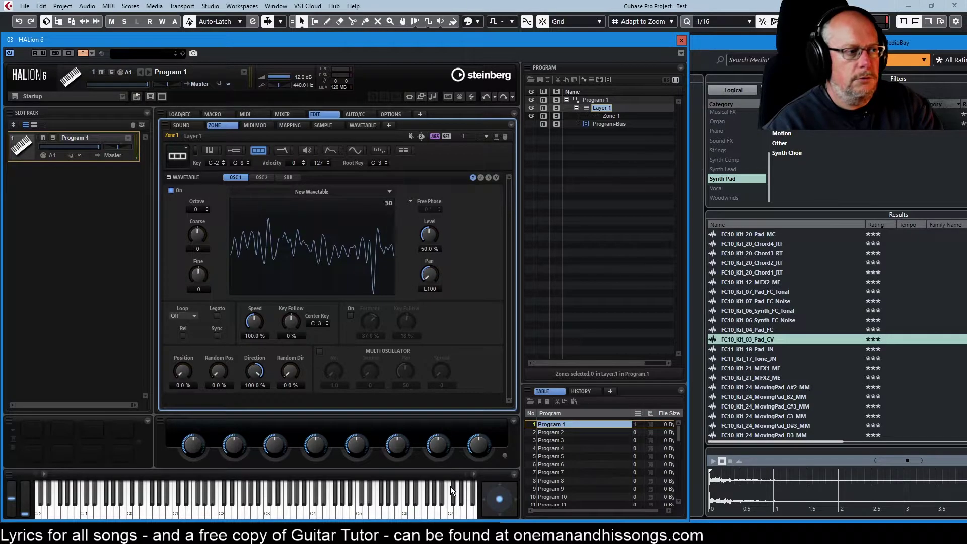
{"action": "key", "text": "ctrl+z"}
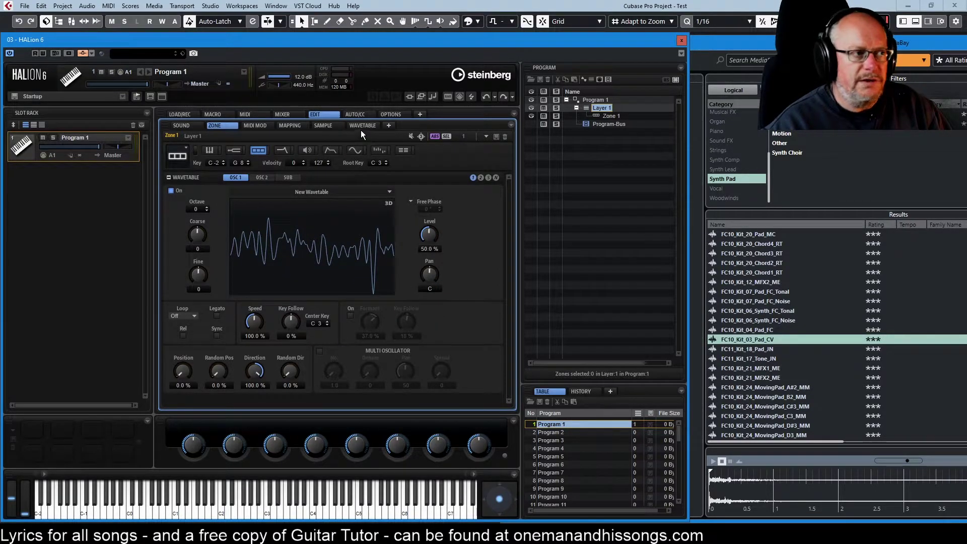
- Move the wavetable envelope position to about 41% in the wavetable editor
{"action": "left_click", "coordinate": [357, 126]}
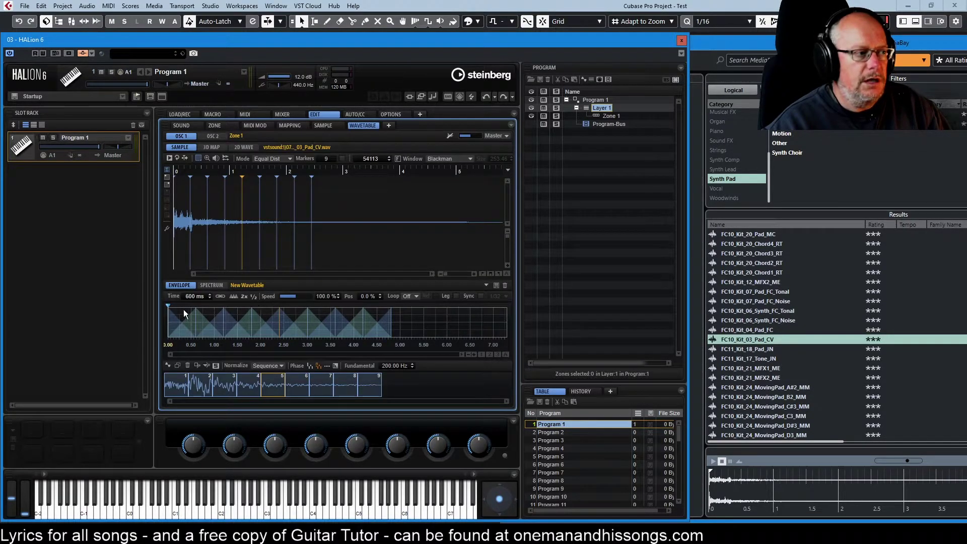
{"action": "mouse_move", "coordinate": [168, 306]}
{"action": "left_mouse_down"}
{"action": "mouse_move", "coordinate": [259, 312]}
{"action": "mouse_move", "coordinate": [169, 313]}
{"action": "left_mouse_up"}
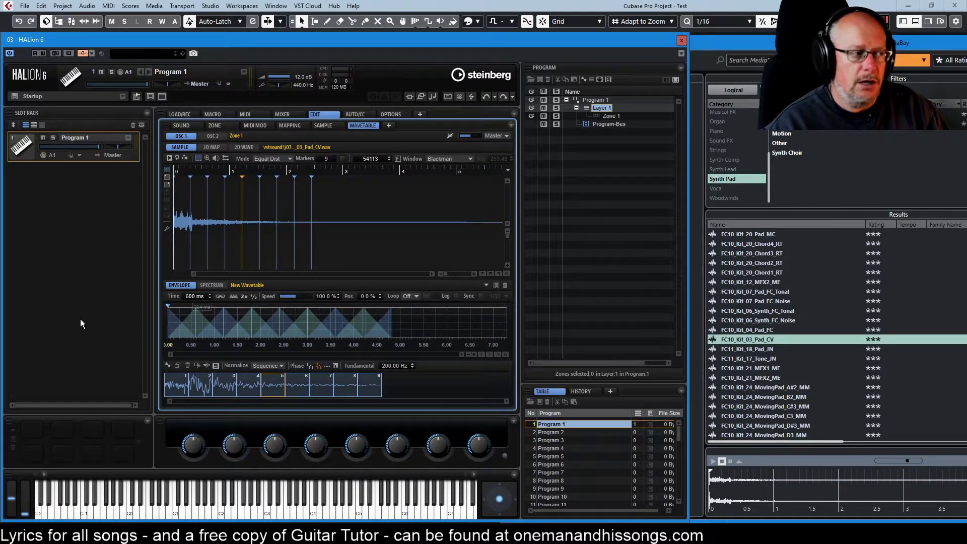
{"action": "left_click", "coordinate": [216, 126]}
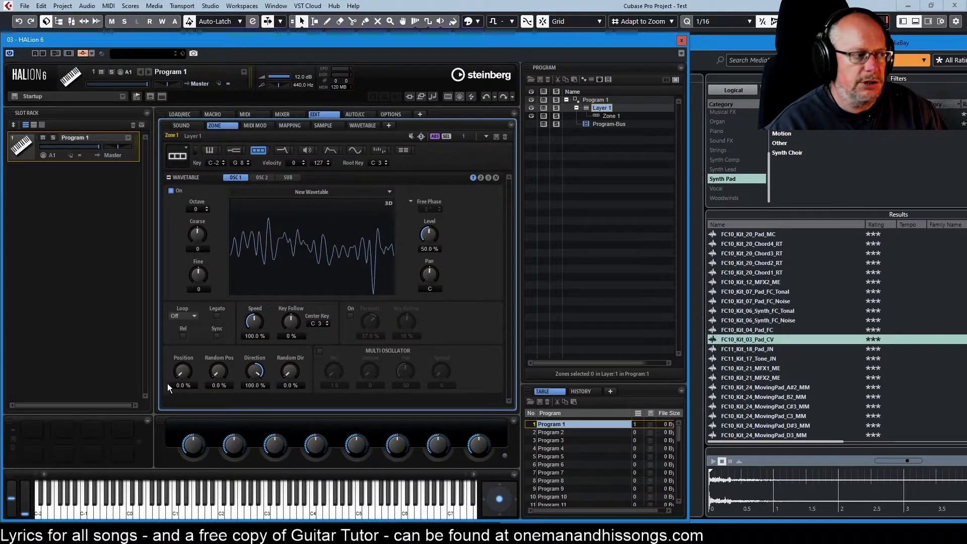
- Try wavetable positions, settle oscillator 1 at 0%, and set direction from -100% to 100%
{"action": "left_click_drag", "start_coordinate": [186, 378], "coordinate": [215, 359]}
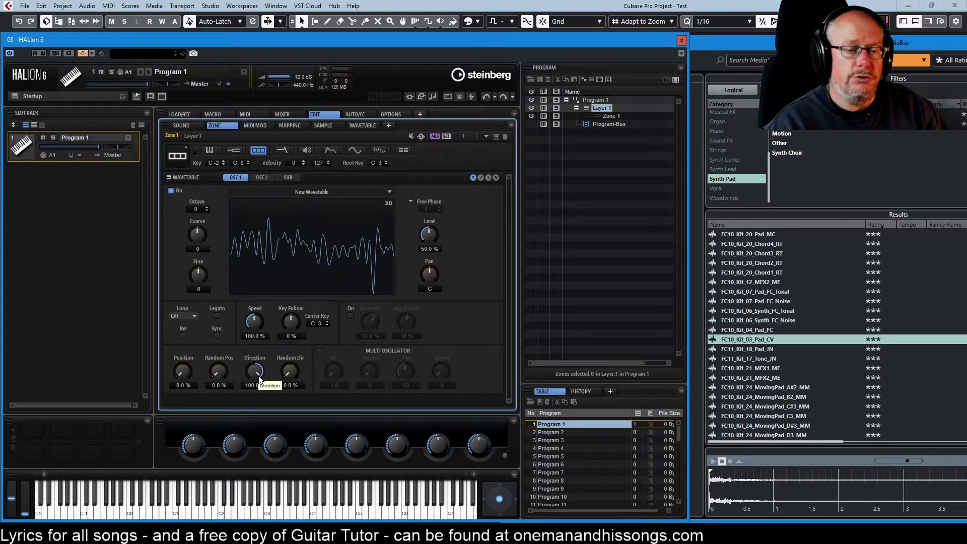
{"action": "left_click_drag", "start_coordinate": [256, 373], "coordinate": [258, 395]}
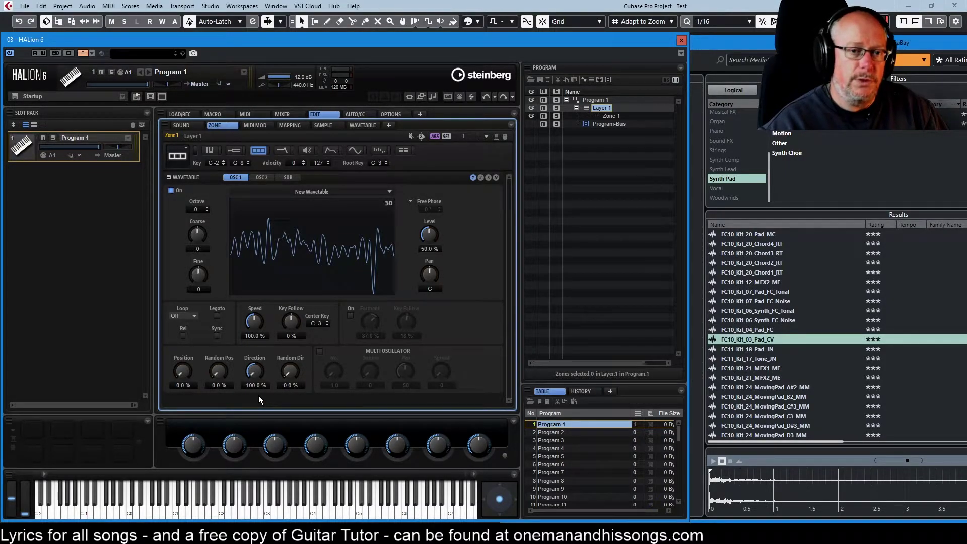
{"action": "left_click_drag", "start_coordinate": [186, 371], "coordinate": [174, 337]}
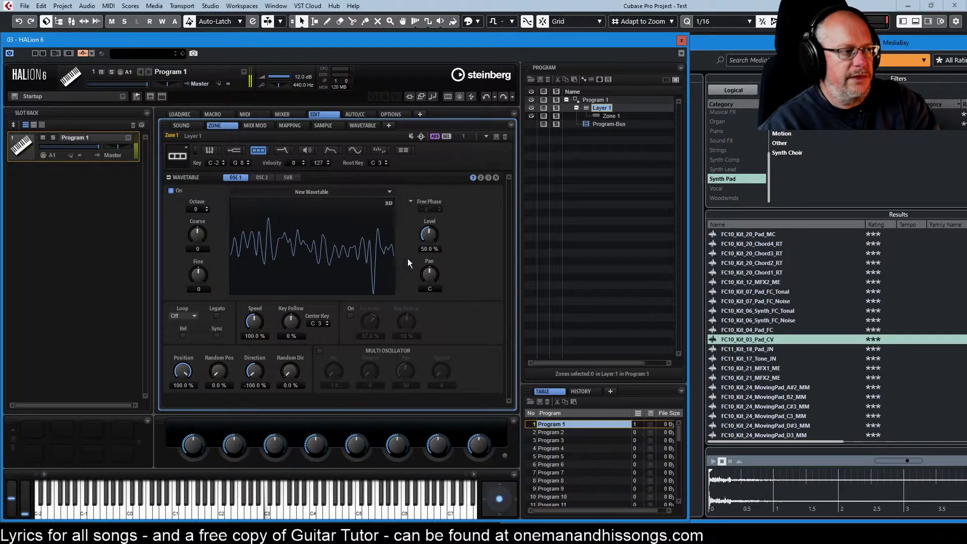
{"action": "left_click_drag", "start_coordinate": [183, 371], "coordinate": [229, 409]}
{"action": "left_click_drag", "start_coordinate": [182, 371], "coordinate": [194, 426]}
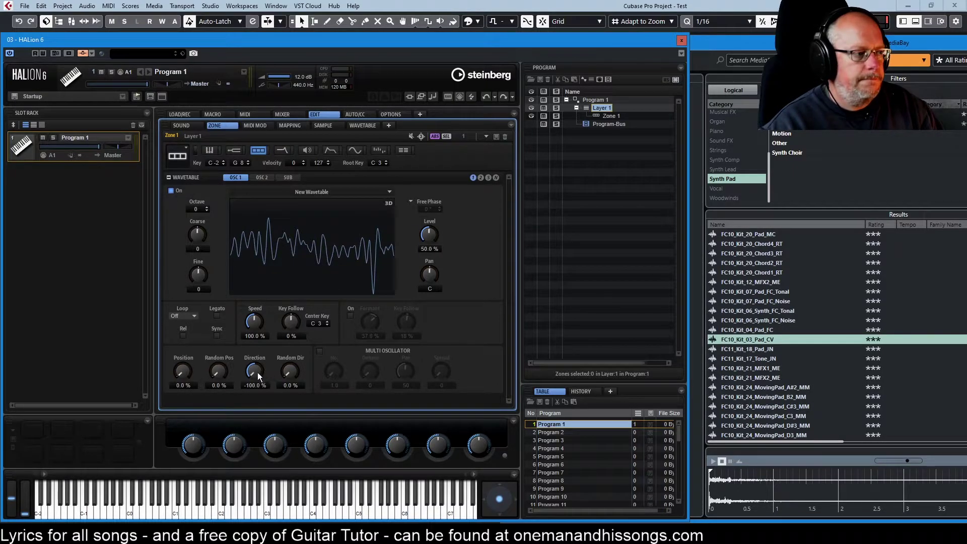
{"action": "left_click_drag", "start_coordinate": [258, 373], "coordinate": [213, 237]}
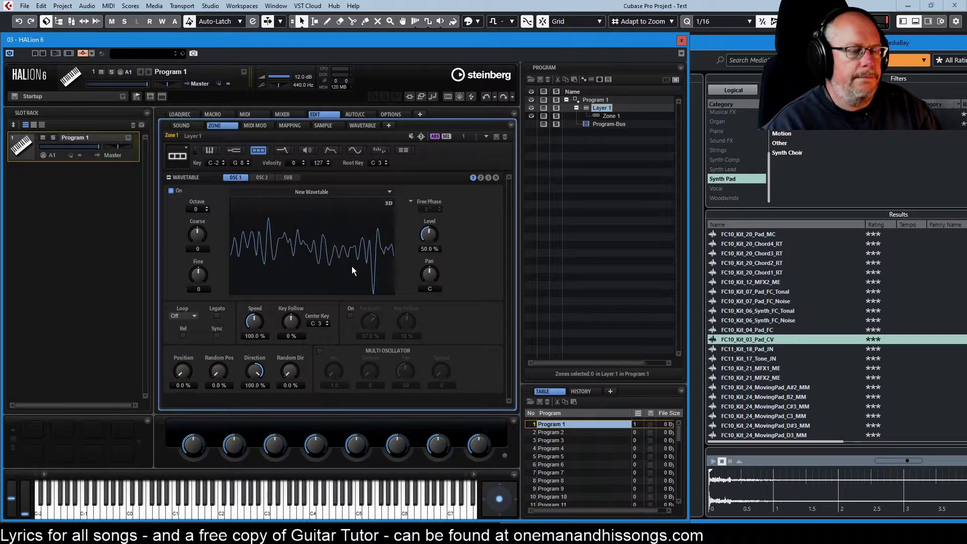
- Enable oscillator 1's Multi Oscillator with No. about 5.7 and Detune 3
{"action": "left_click", "coordinate": [319, 351]}
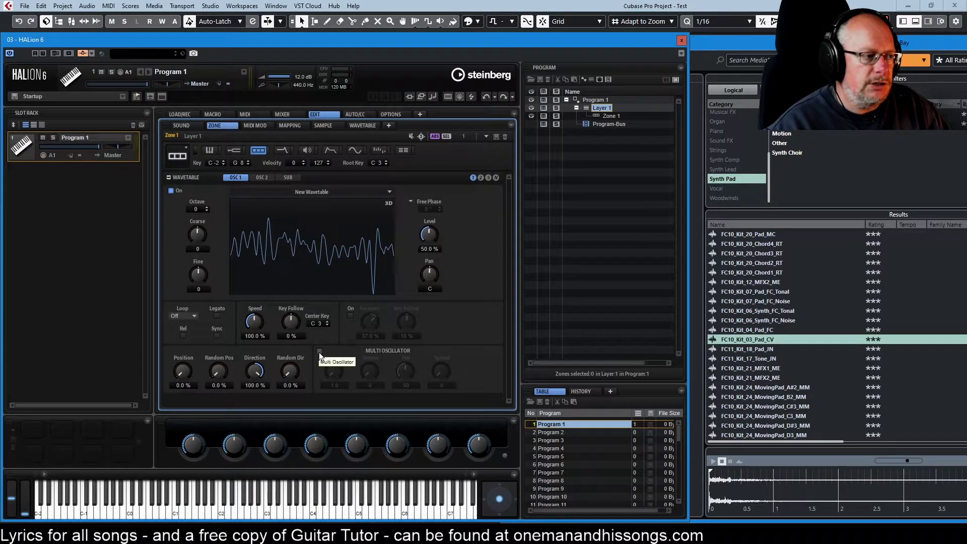
{"action": "left_click_drag", "start_coordinate": [331, 358], "coordinate": [332, 464]}
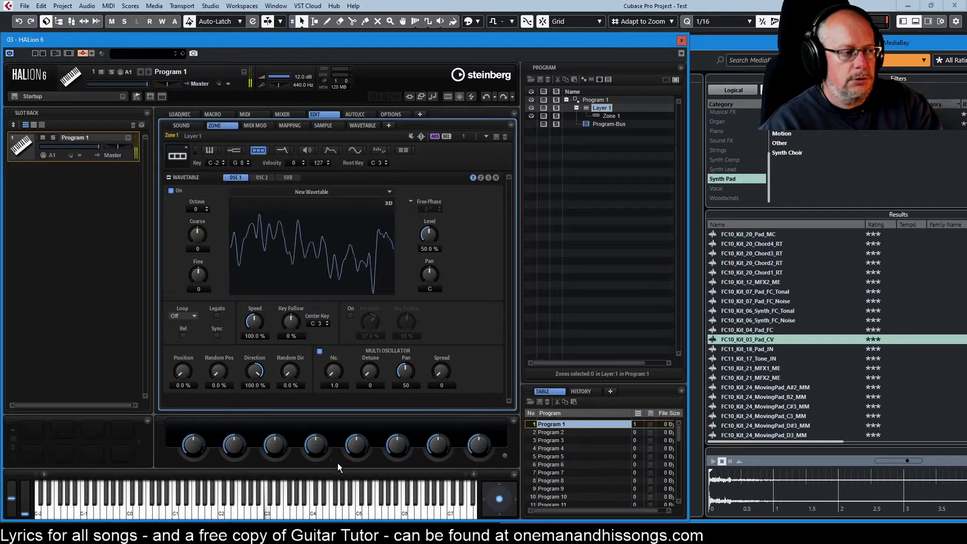
{"action": "scroll", "coordinate": [334, 371], "scroll_direction": "up", "scroll_amount": 1}
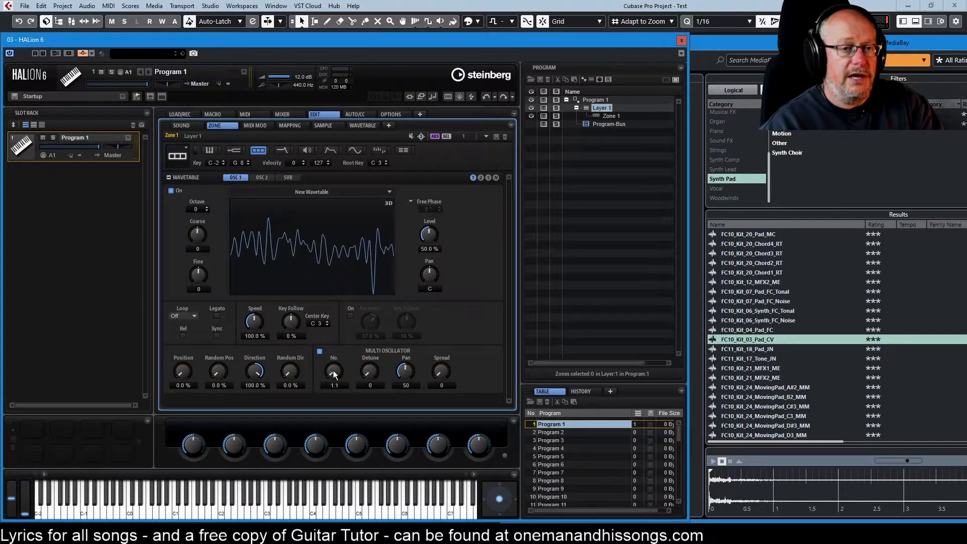
{"action": "left_click_drag", "start_coordinate": [334, 370], "coordinate": [333, 304]}
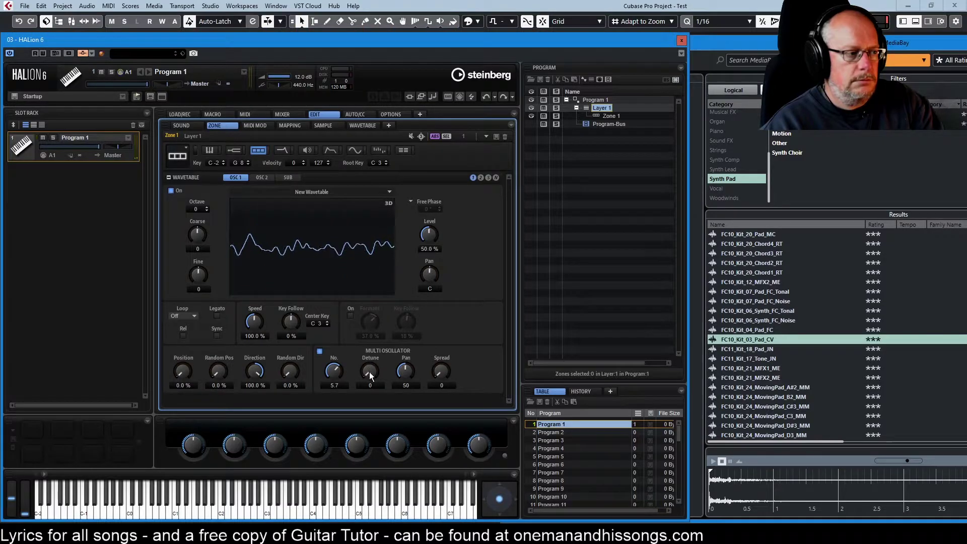
{"action": "scroll", "coordinate": [370, 372], "scroll_direction": "up", "scroll_amount": 3}
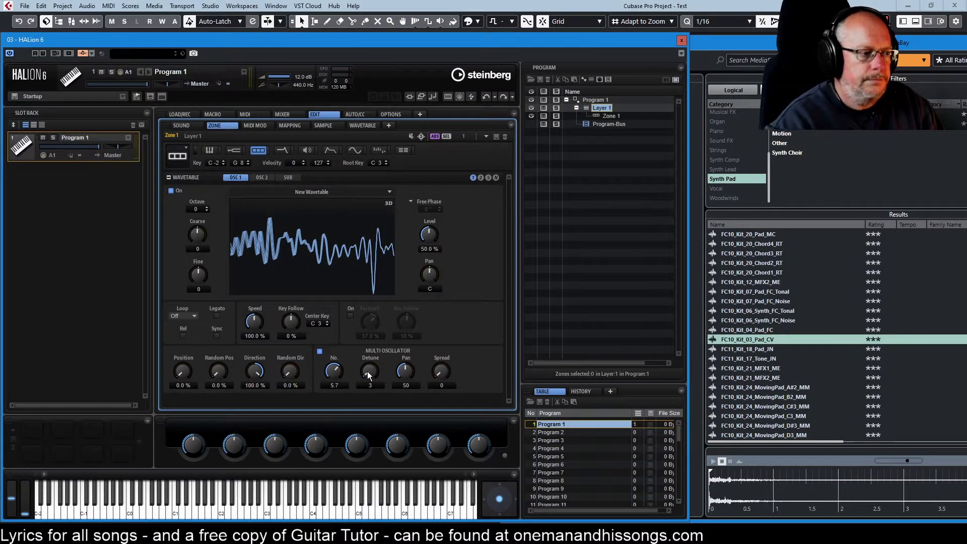
- Try multi-oscillator spreads up to 70, then settle at spread 0, No. 5.2, Detune 2
{"action": "left_click", "coordinate": [441, 373]}
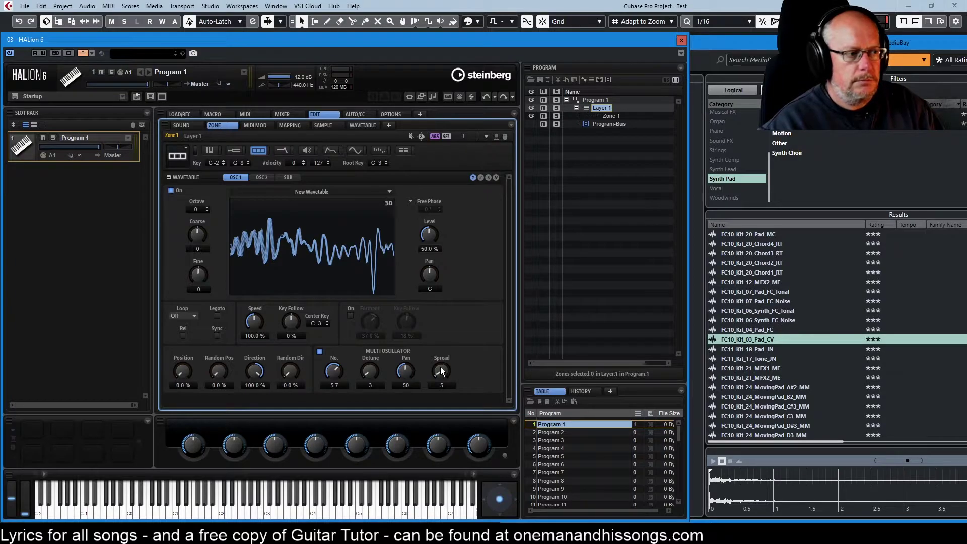
{"action": "left_click_drag", "start_coordinate": [440, 368], "coordinate": [433, 333]}
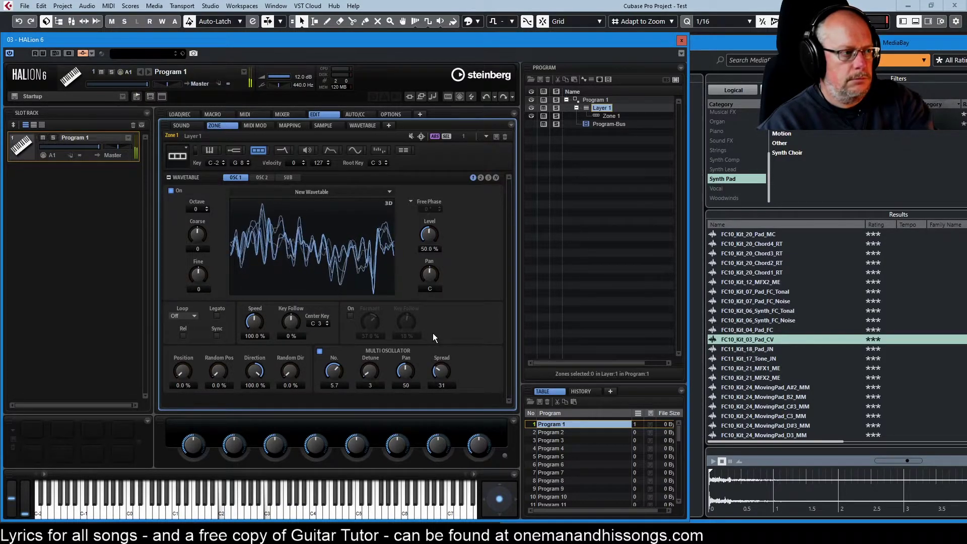
{"action": "scroll", "coordinate": [438, 363], "scroll_direction": "up", "scroll_amount": 6}
{"action": "scroll", "coordinate": [438, 362], "scroll_direction": "up", "scroll_amount": 10}
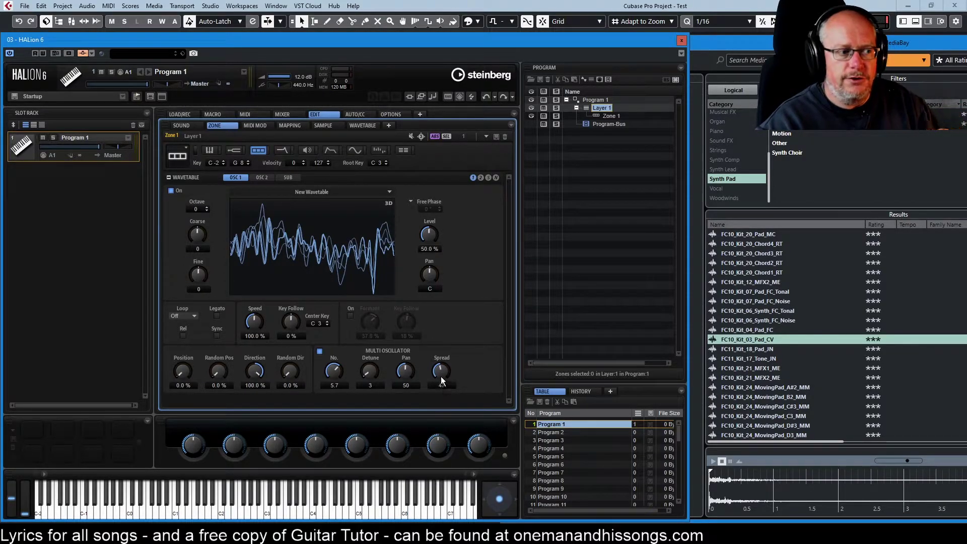
{"action": "left_click_drag", "start_coordinate": [445, 375], "coordinate": [443, 428]}
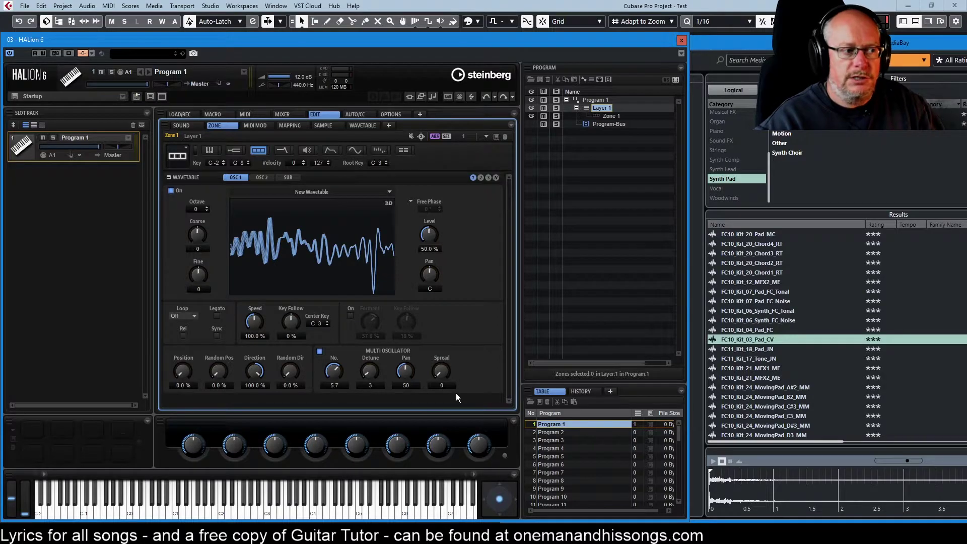
{"action": "left_click_drag", "start_coordinate": [441, 371], "coordinate": [437, 296]}
{"action": "scroll", "coordinate": [366, 372], "scroll_direction": "up", "scroll_amount": 3}
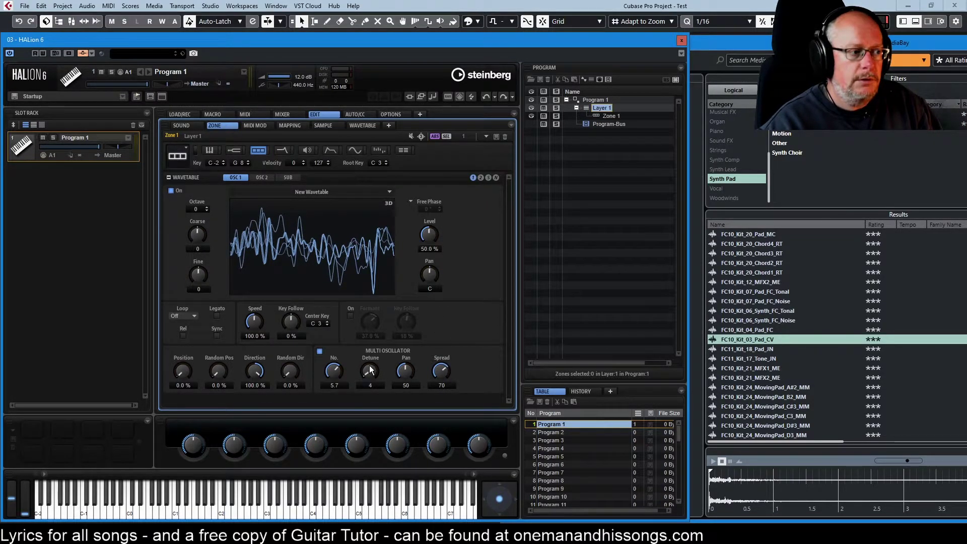
{"action": "scroll", "coordinate": [336, 371], "scroll_direction": "up", "scroll_amount": 1}
{"action": "scroll", "coordinate": [336, 371], "scroll_direction": "up", "scroll_amount": 7}
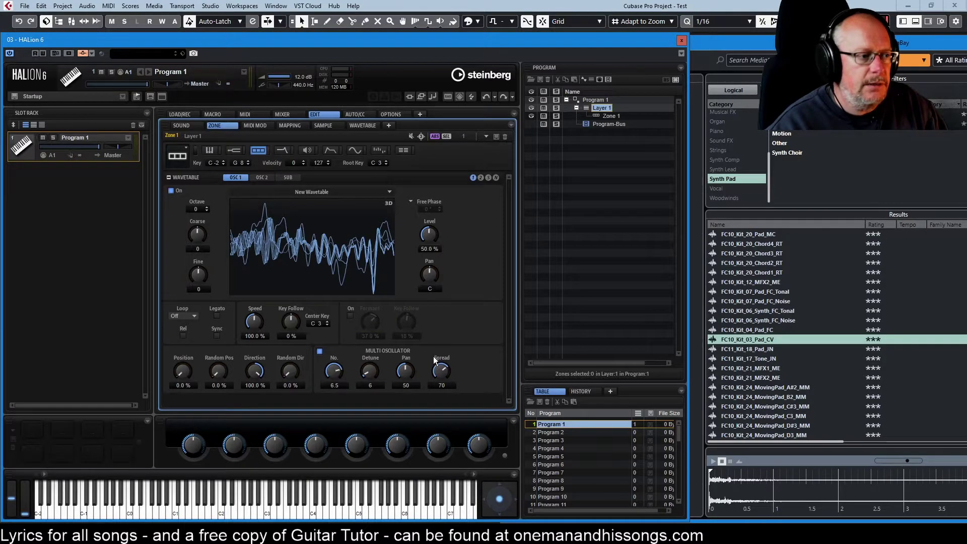
{"action": "left_click_drag", "start_coordinate": [444, 373], "coordinate": [441, 416]}
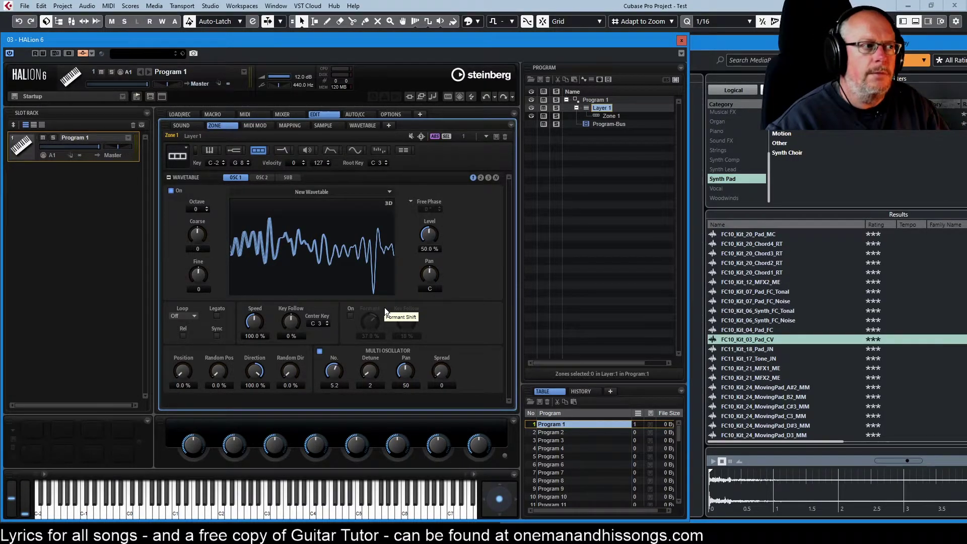
{"action": "left_click", "coordinate": [261, 175]}
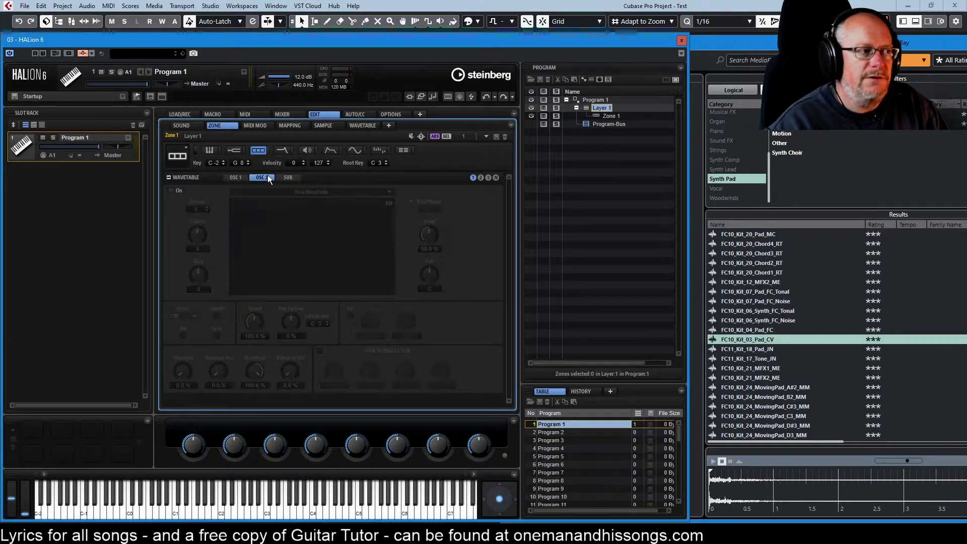
- Untick OSC 1's On box and enable OSC 2 with its 2 button
{"action": "left_click", "coordinate": [236, 178]}
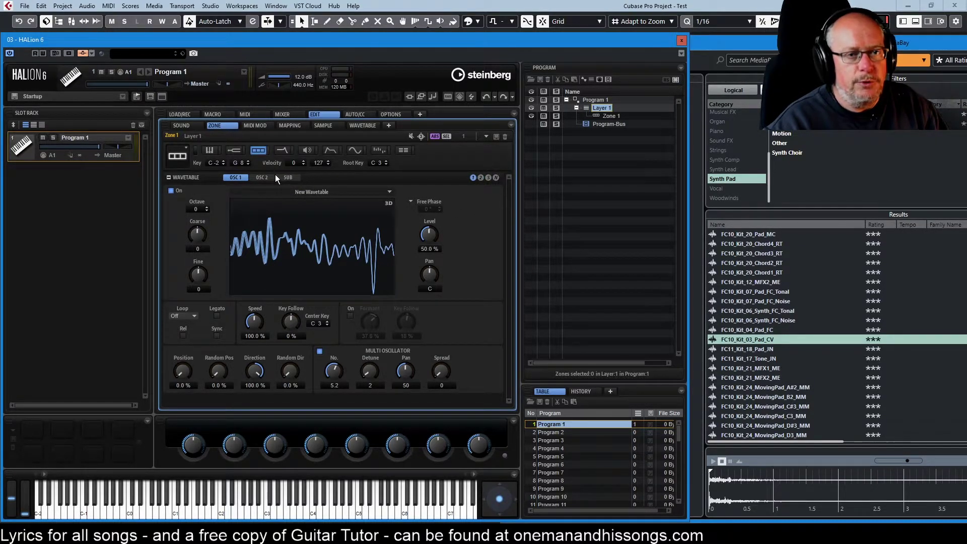
{"action": "left_click", "coordinate": [474, 178]}
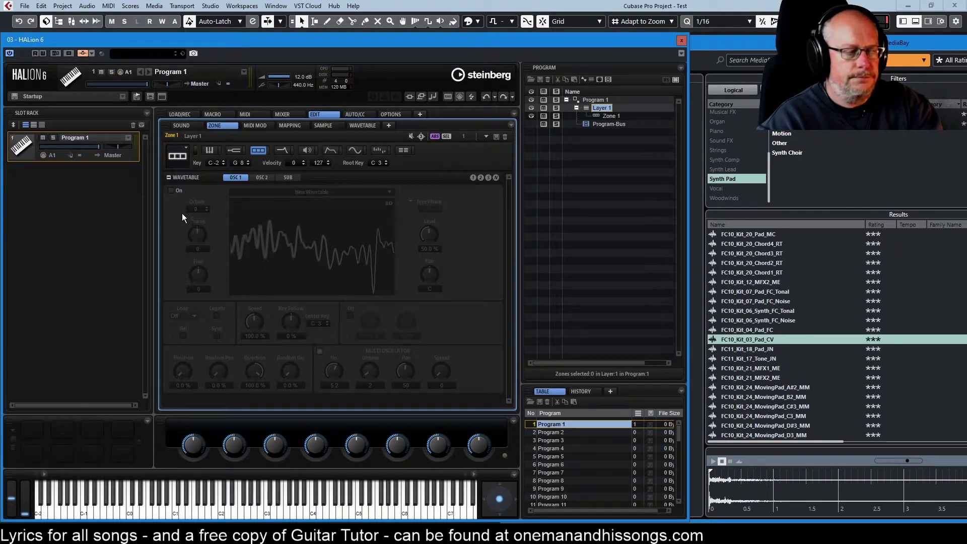
{"action": "left_click", "coordinate": [262, 177]}
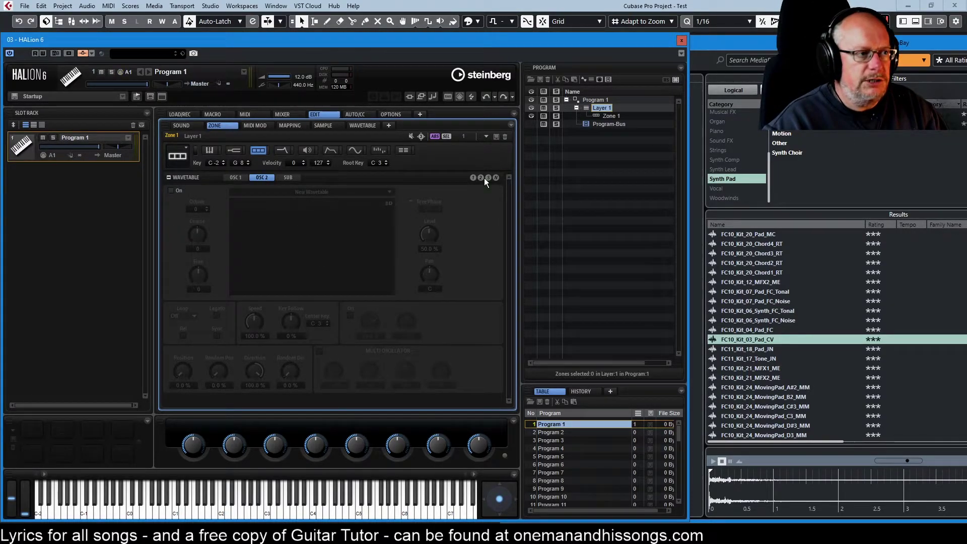
{"action": "left_click", "coordinate": [480, 177]}
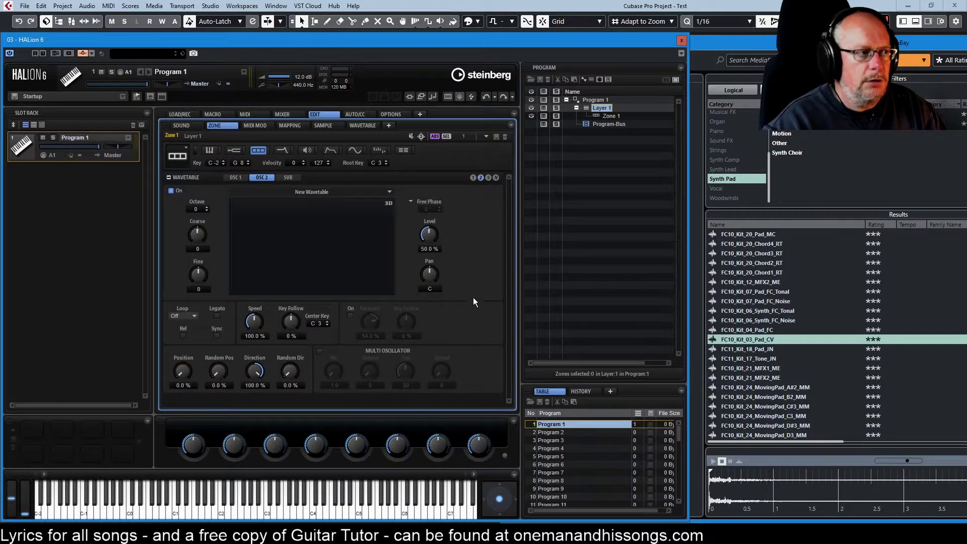
{"action": "left_click", "coordinate": [367, 126]}
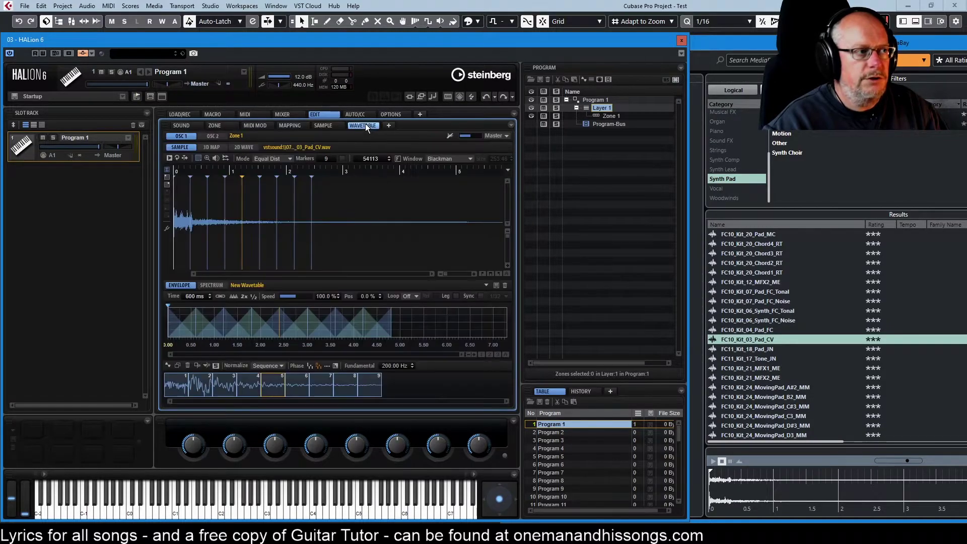
- Drop 'Chord 15 - C Minor - Pad_AM' from MediaBay into OSC 2's wavetable with 50 markers
{"action": "left_click", "coordinate": [212, 135]}
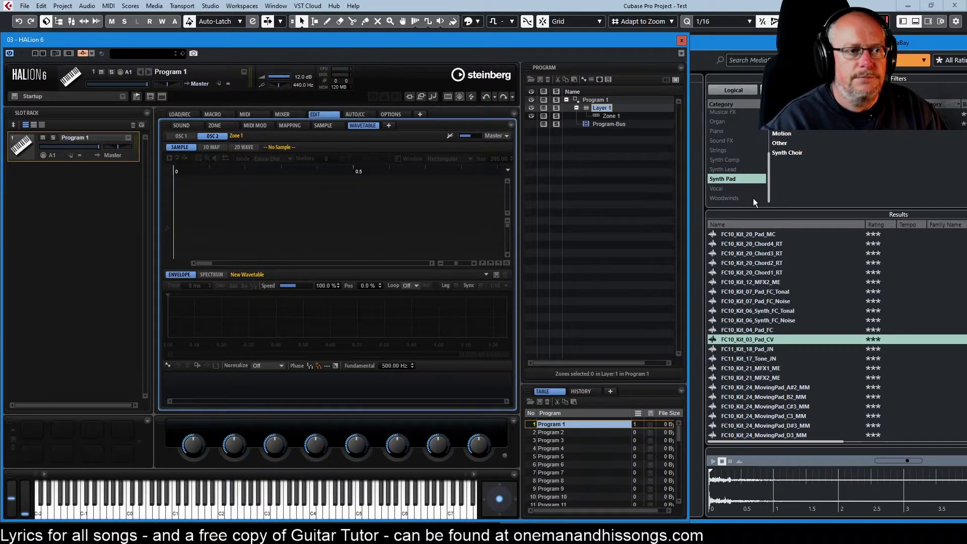
{"action": "scroll", "coordinate": [765, 302], "scroll_direction": "down", "scroll_amount": 10}
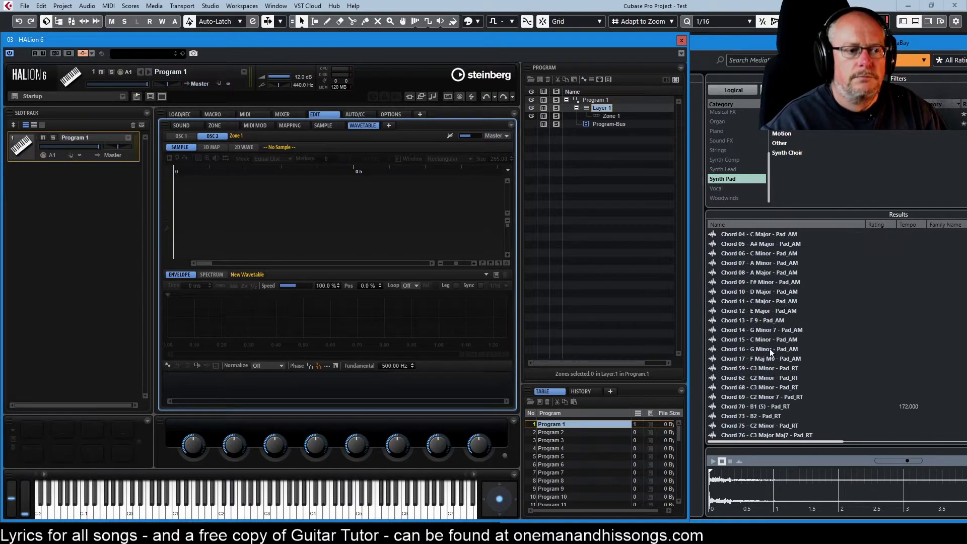
{"action": "left_click", "coordinate": [751, 341]}
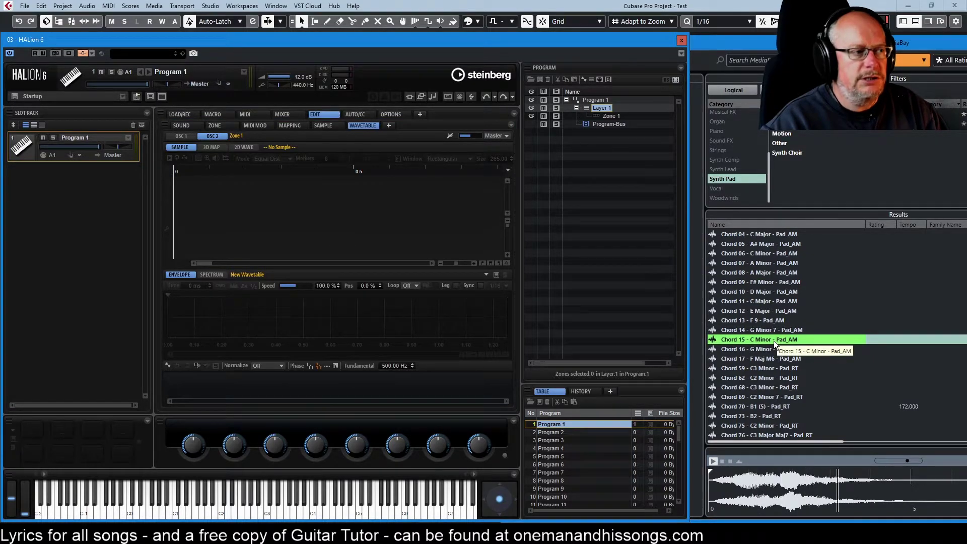
{"action": "left_click_drag", "start_coordinate": [774, 341], "coordinate": [270, 203]}
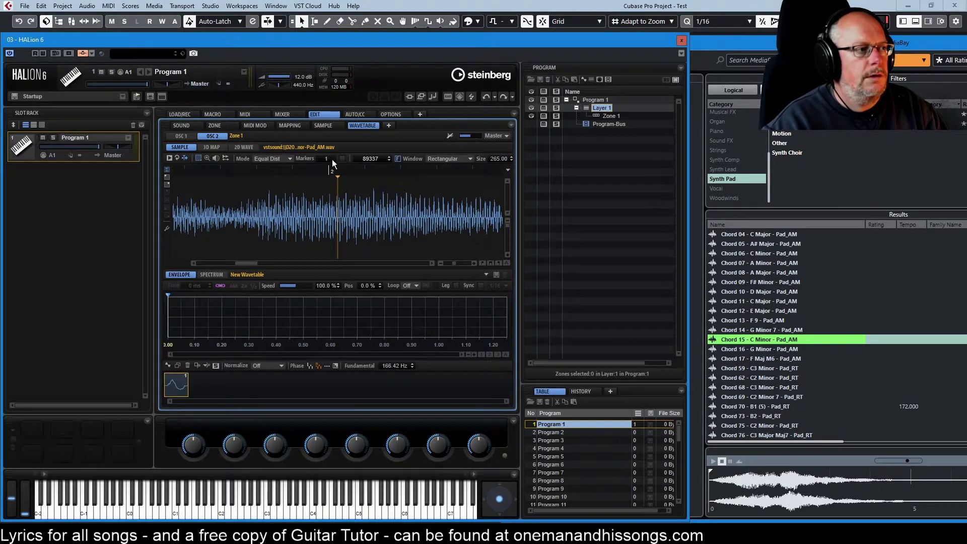
{"action": "type", "text": "50"}
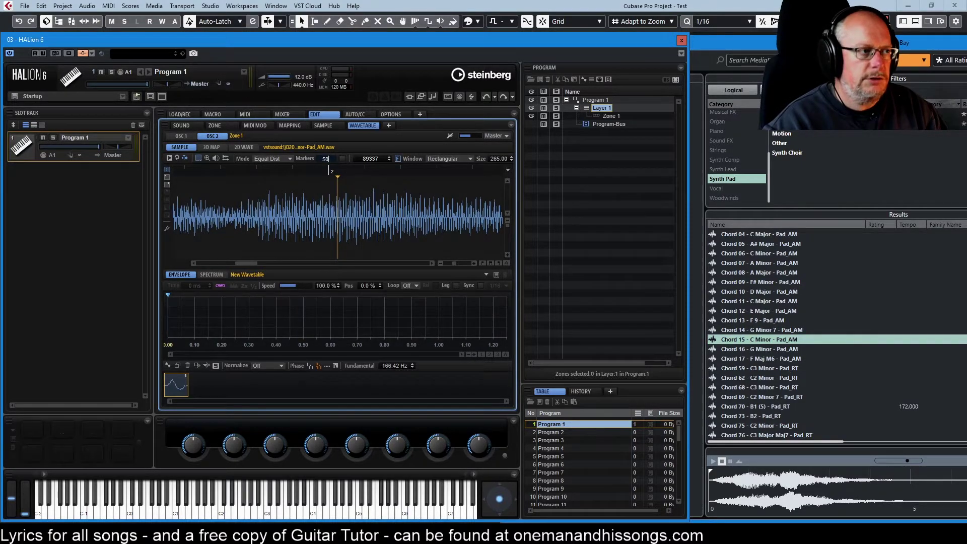
{"action": "key", "text": "Return"}
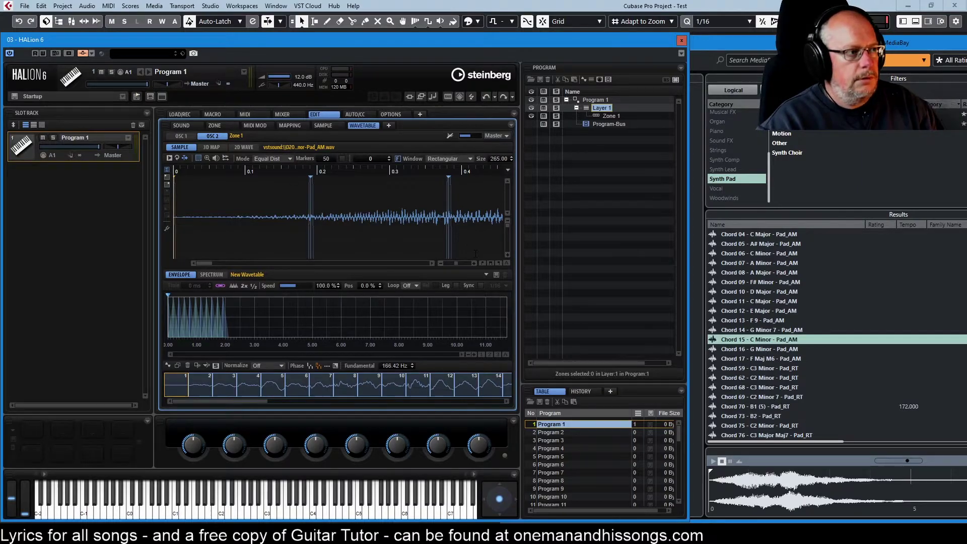
- Fit the sample and envelope displays, then set Normalize to Sequence
{"action": "left_click", "coordinate": [500, 262]}
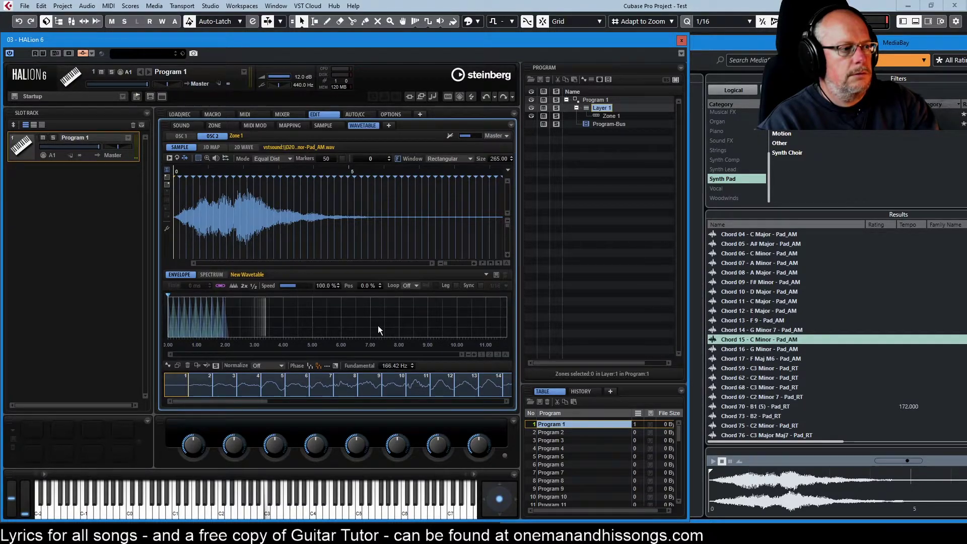
{"action": "left_click", "coordinate": [505, 354]}
{"action": "left_click", "coordinate": [506, 353]}
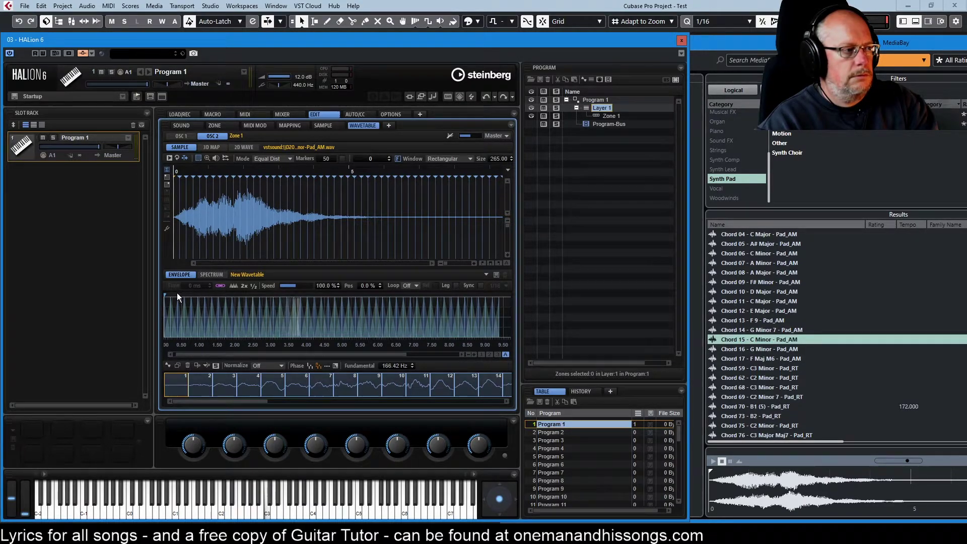
{"action": "right_click", "coordinate": [324, 387]}
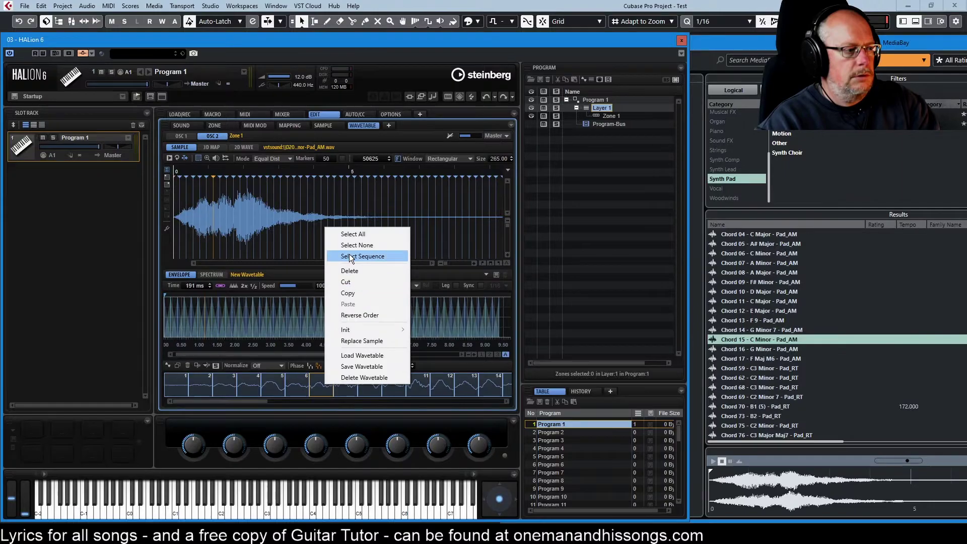
{"action": "key", "text": "Escape"}
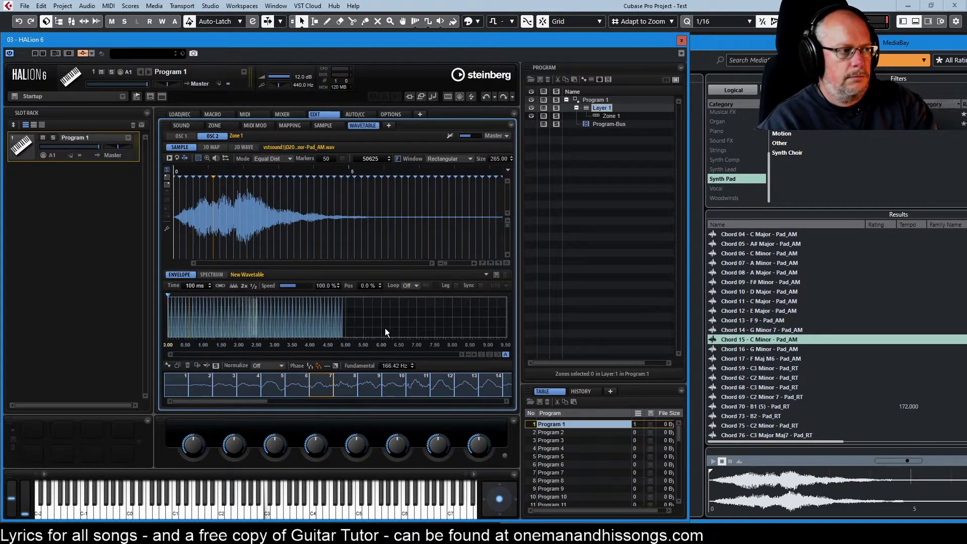
{"action": "left_click", "coordinate": [271, 366]}
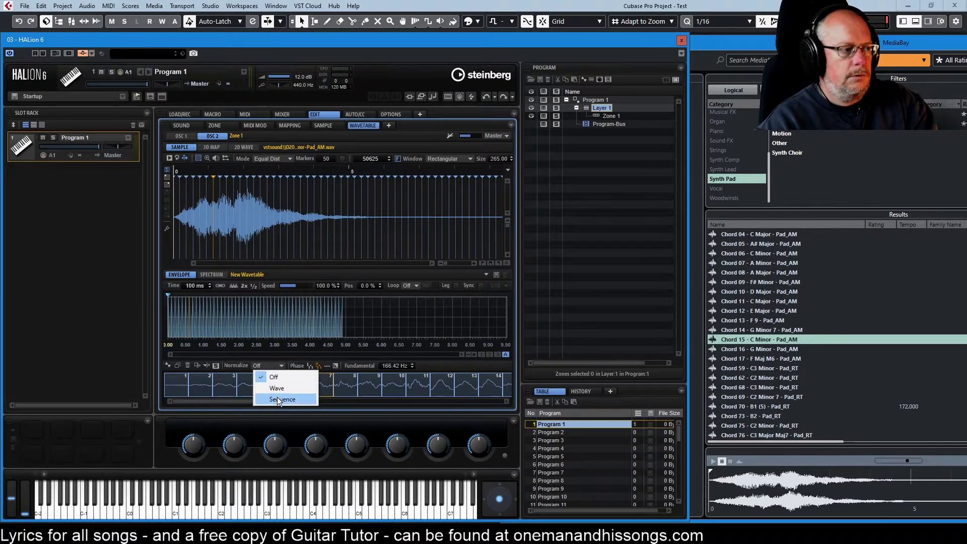
{"action": "left_click", "coordinate": [276, 399]}
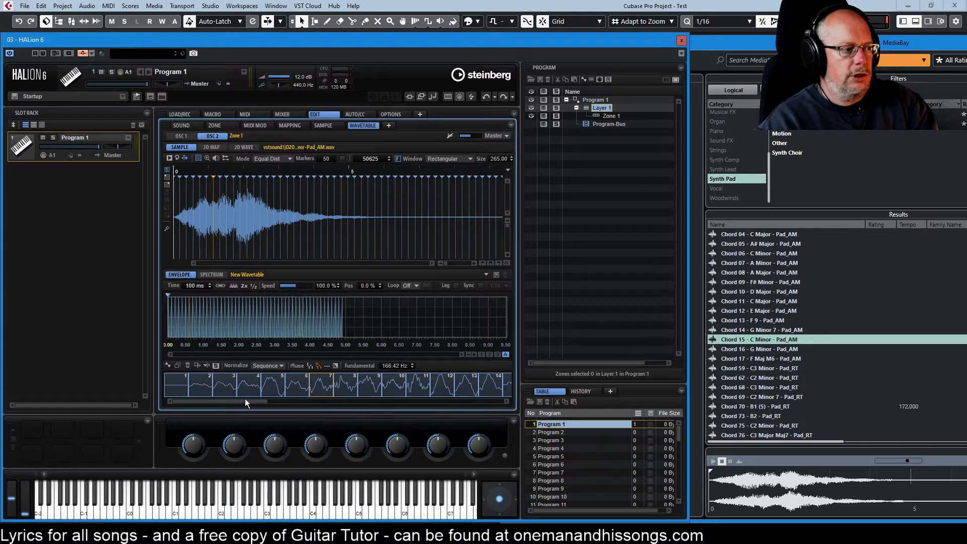
- Select wavetable frames 22 to 50 and cut them, leaving 21 frames
{"action": "left_click_drag", "start_coordinate": [245, 400], "coordinate": [351, 401]}
{"action": "left_click", "coordinate": [384, 383]}
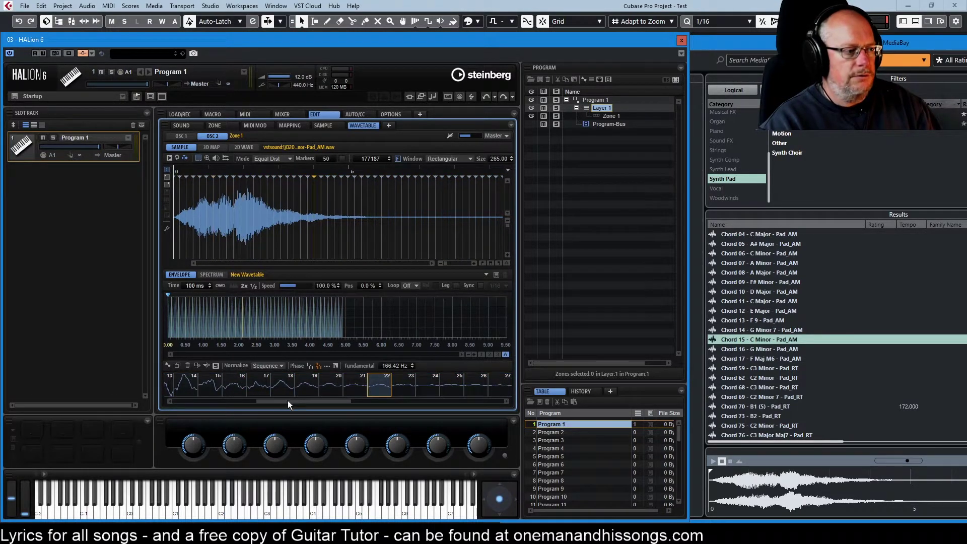
{"action": "left_click_drag", "start_coordinate": [288, 401], "coordinate": [472, 399]}
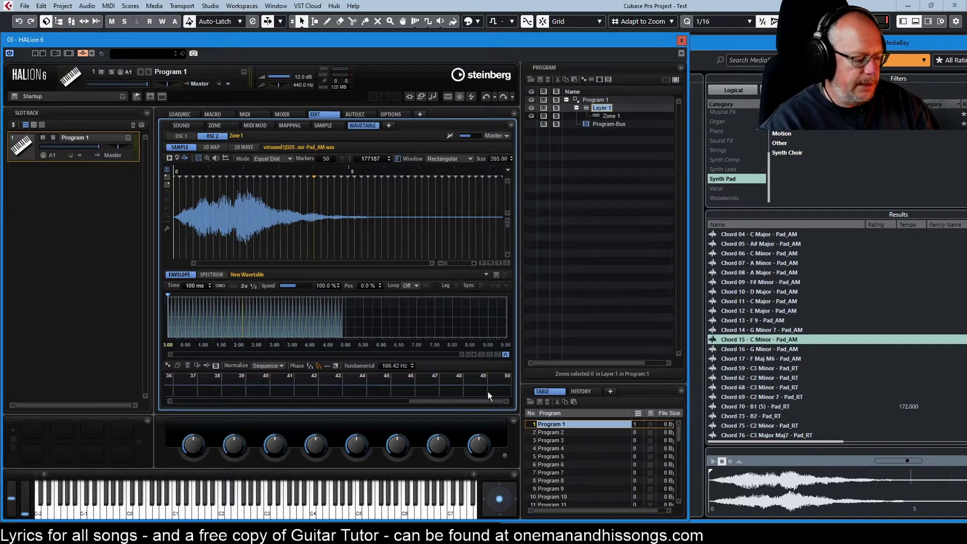
{"action": "left_click", "coordinate": [494, 384]}
{"action": "right_click", "coordinate": [484, 387]}
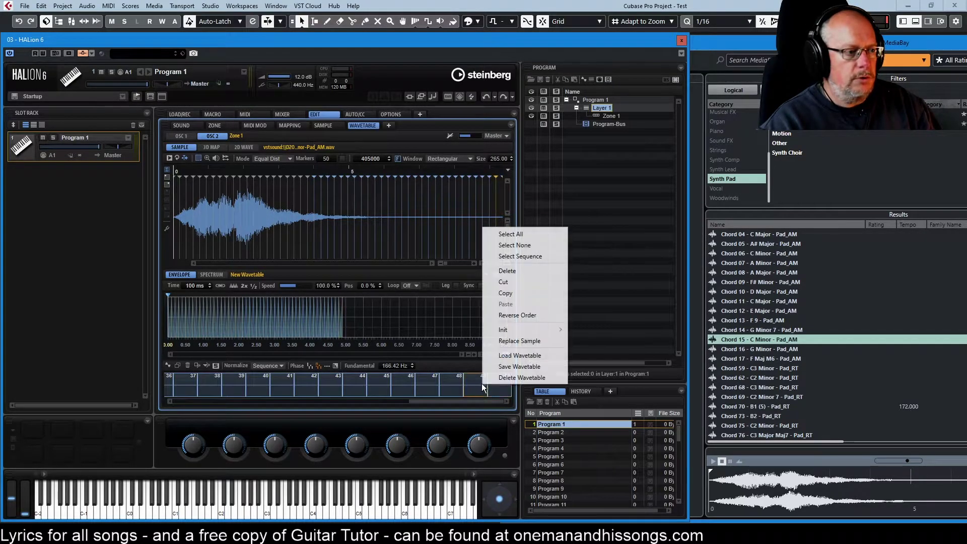
{"action": "left_click", "coordinate": [527, 274]}
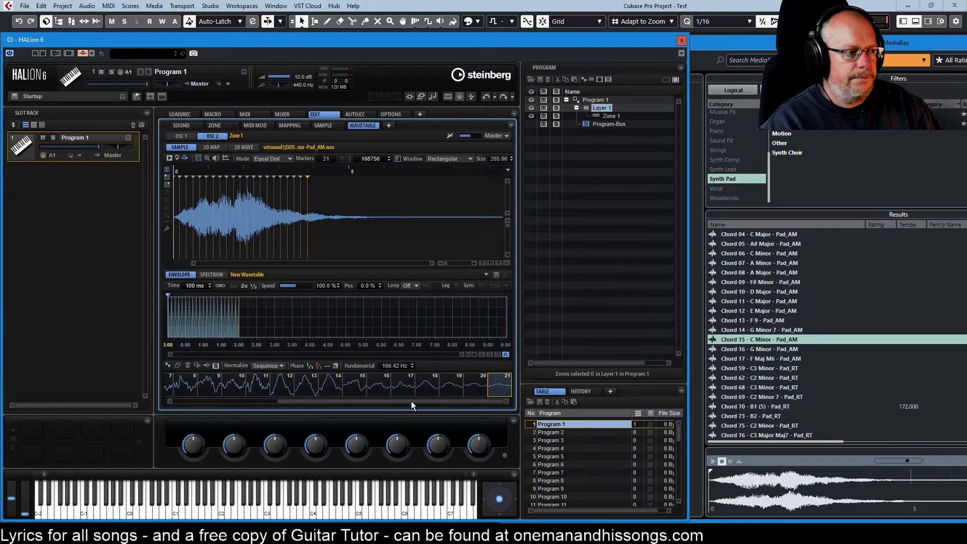
- Set the wavetable envelope loop mode to All
{"action": "left_click_drag", "start_coordinate": [411, 401], "coordinate": [212, 400]}
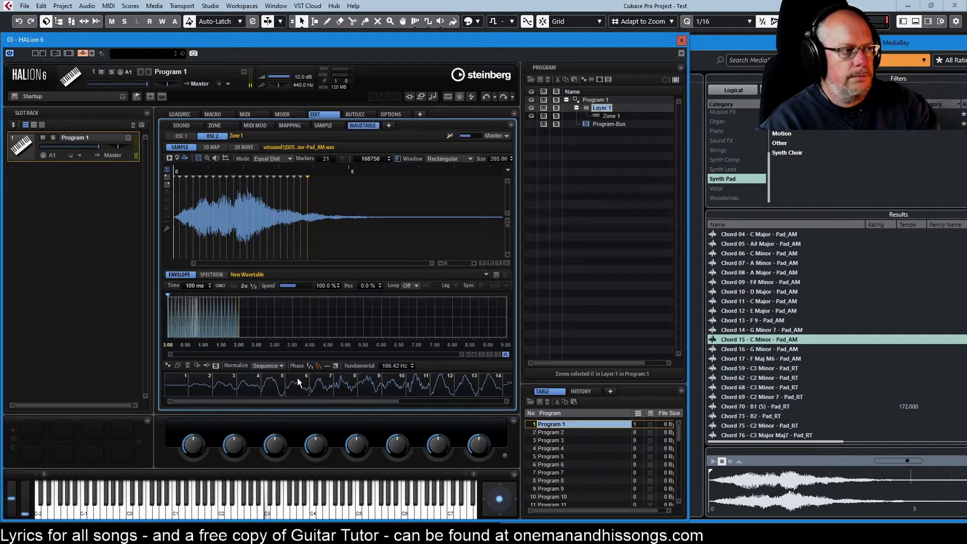
{"action": "left_click", "coordinate": [407, 285]}
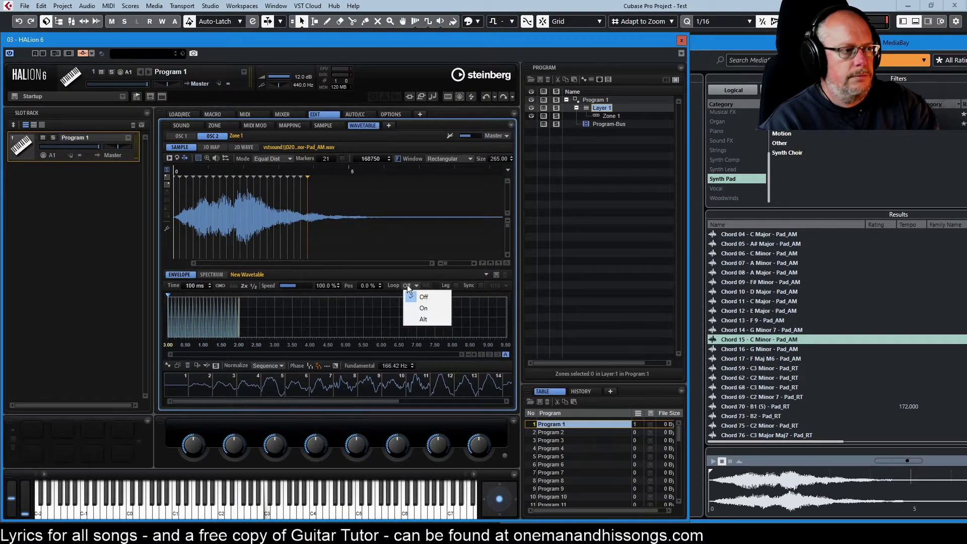
{"action": "left_click", "coordinate": [421, 317]}
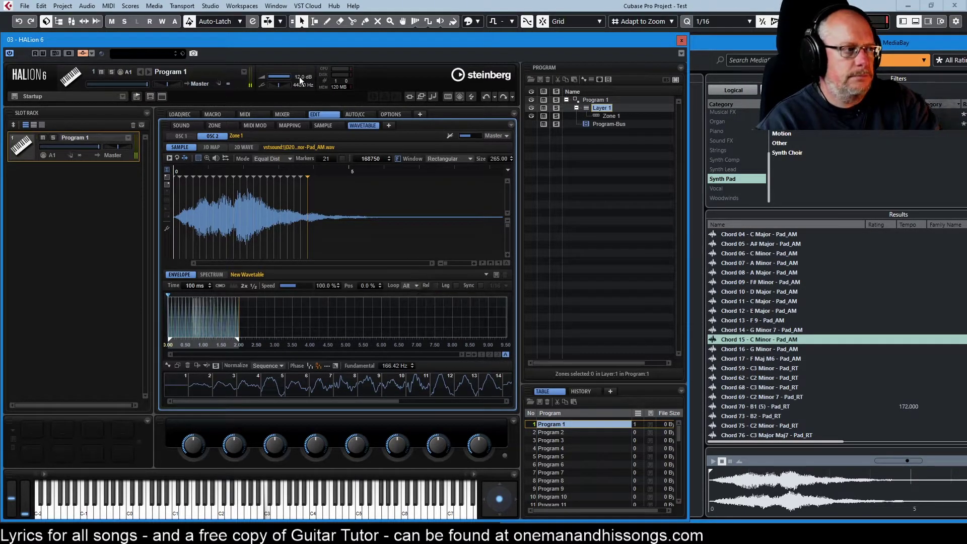
- Turn on OSC 2's Multi Oscillator with No. 5.2 and Detune 5
{"action": "left_click", "coordinate": [219, 126]}
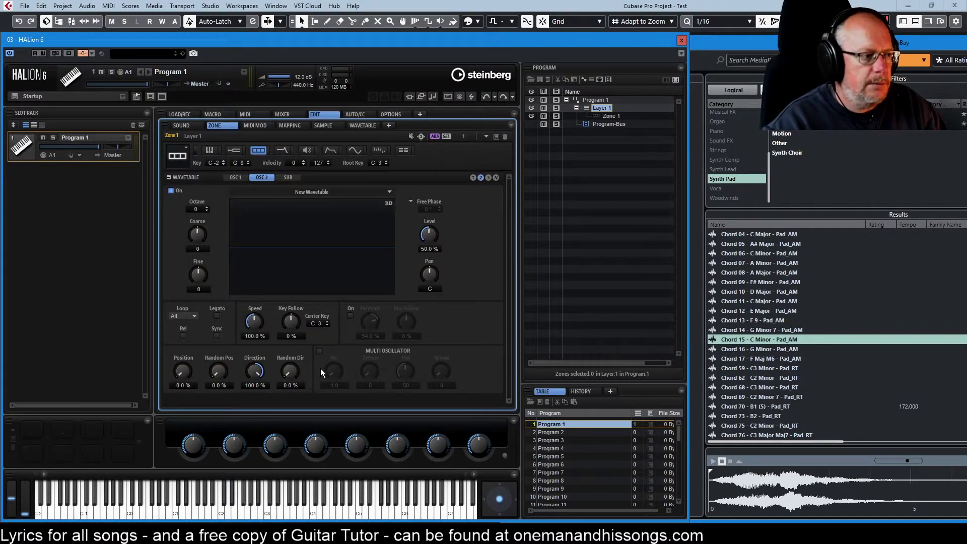
{"action": "left_click", "coordinate": [320, 351]}
{"action": "left_click_drag", "start_coordinate": [334, 373], "coordinate": [328, 309]}
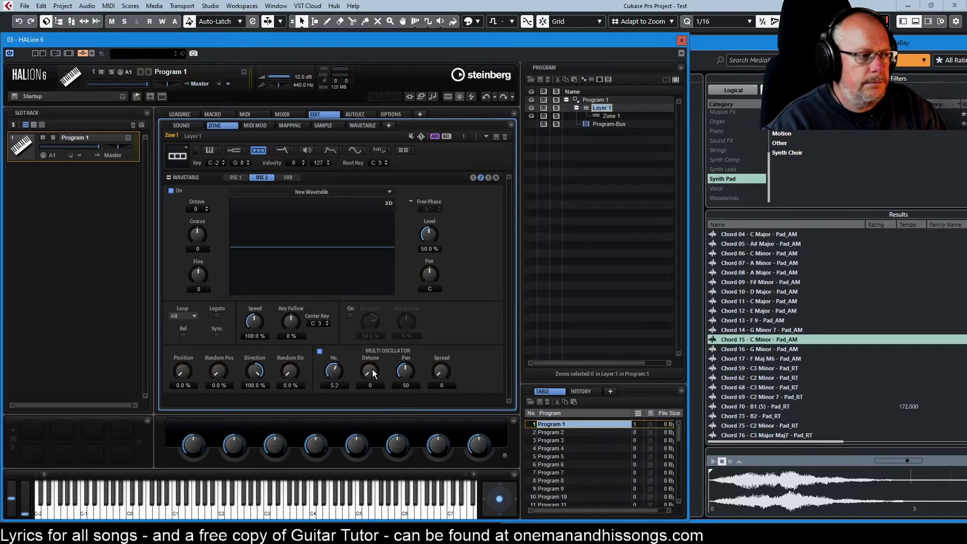
{"action": "left_click_drag", "start_coordinate": [372, 370], "coordinate": [367, 359]}
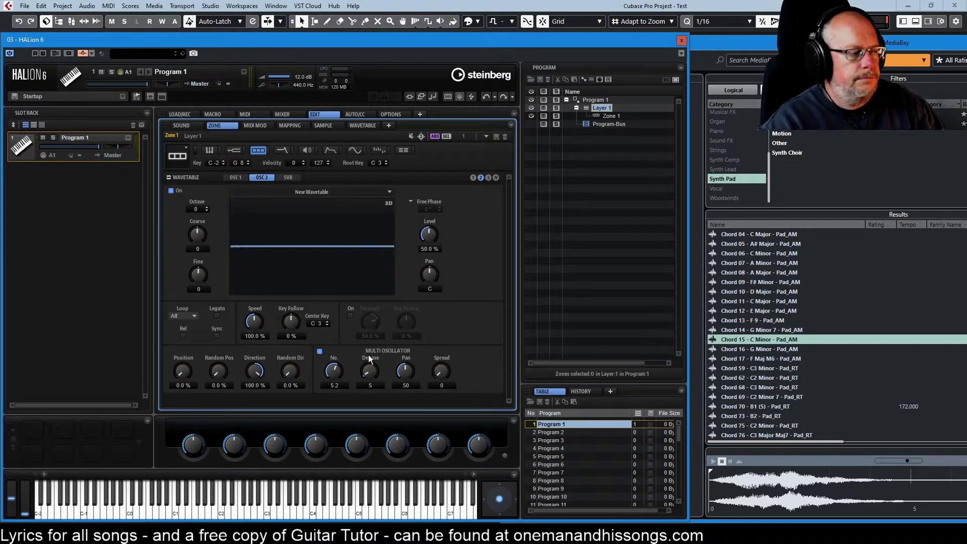
{"action": "left_click", "coordinate": [334, 152]}
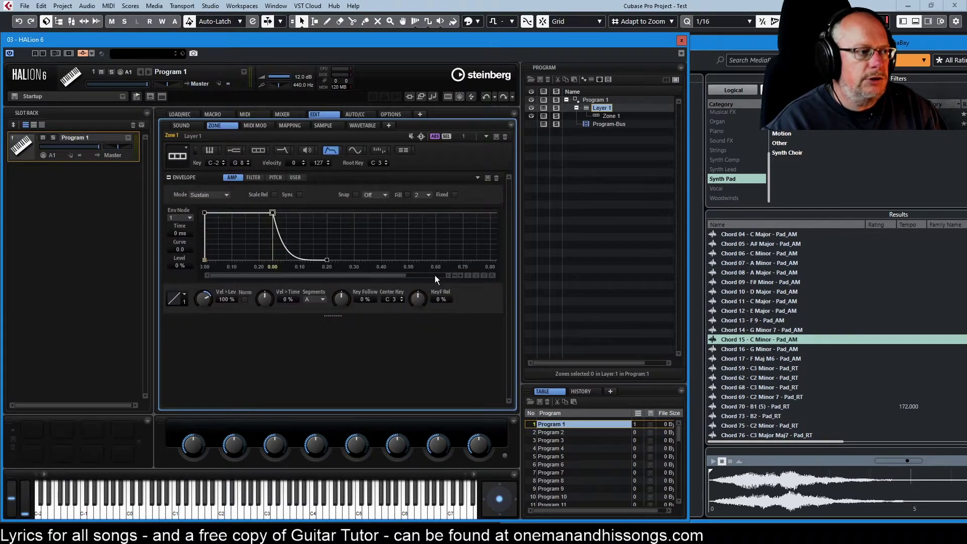
- Stretch the amp envelope release node from 1350 ms to about 2379 ms
{"action": "left_click_drag", "start_coordinate": [327, 260], "coordinate": [591, 283]}
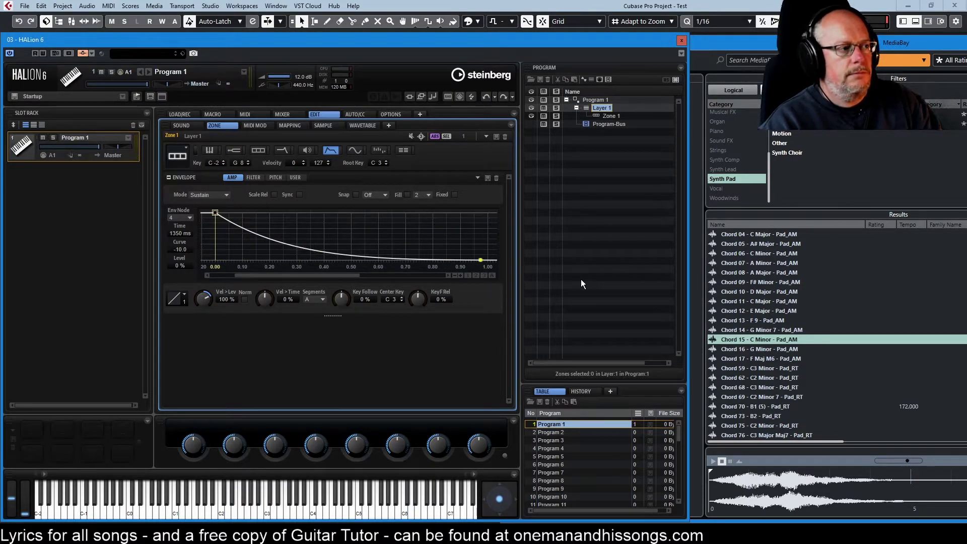
{"action": "left_click_drag", "start_coordinate": [581, 279], "coordinate": [614, 254]}
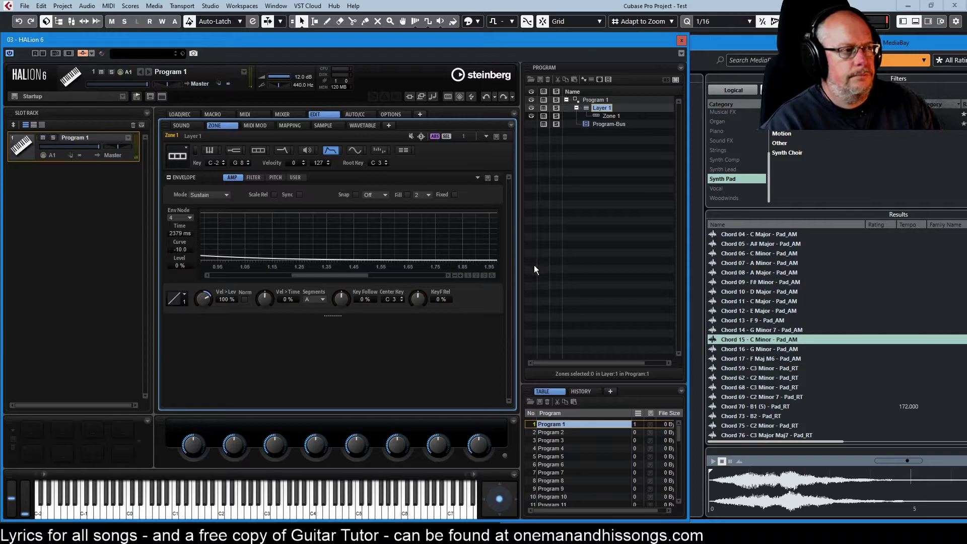
{"action": "left_click", "coordinate": [258, 152]}
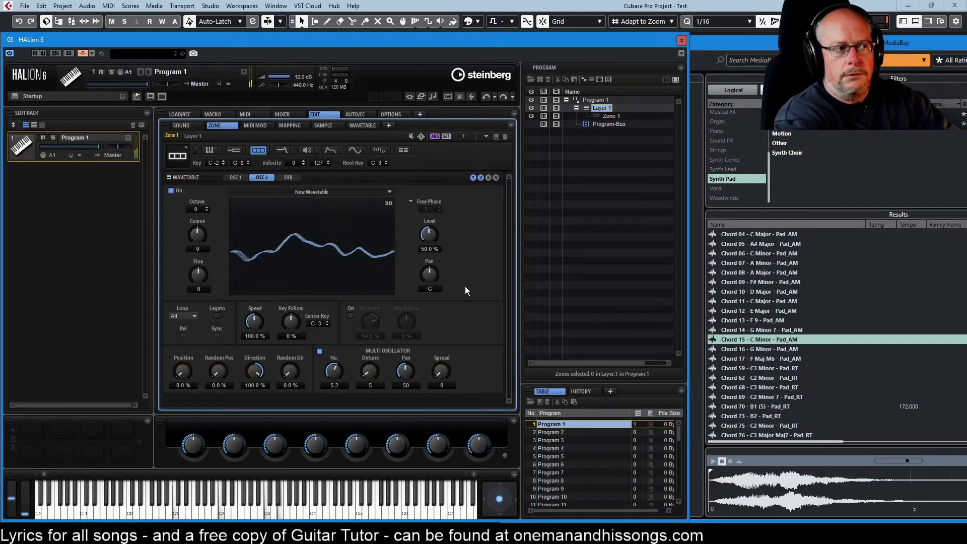
- Enable the sub oscillator in the SUB tab and set its Level to 54%
{"action": "left_click", "coordinate": [297, 179]}
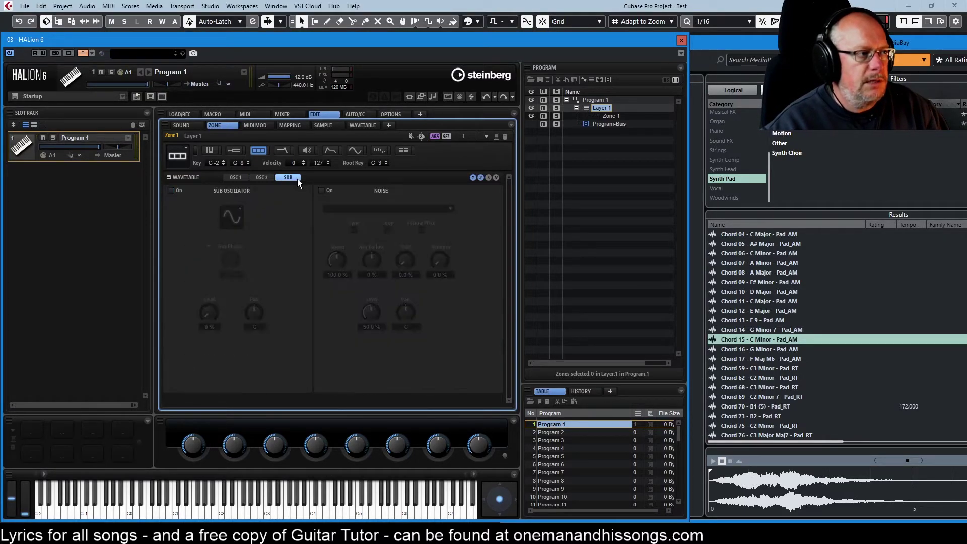
{"action": "left_click", "coordinate": [170, 191]}
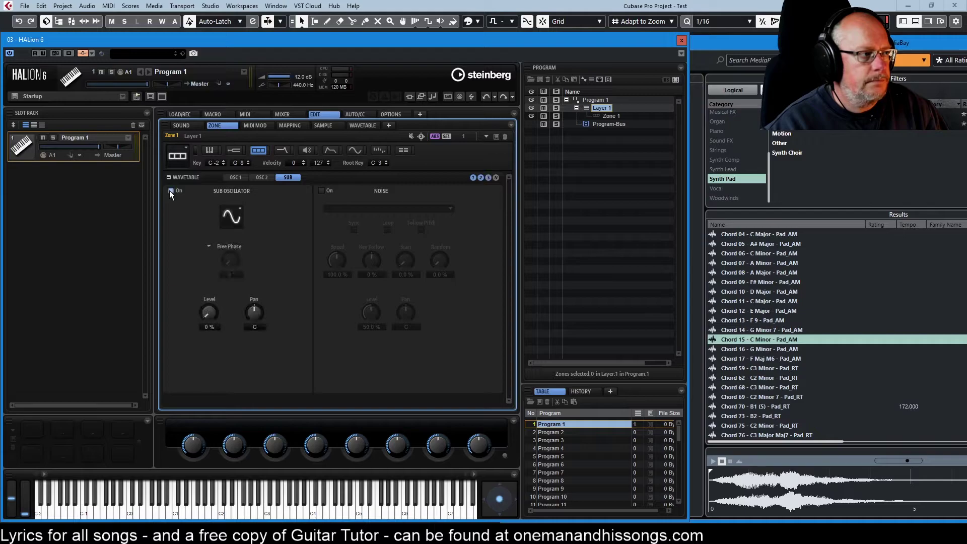
{"action": "left_click_drag", "start_coordinate": [213, 315], "coordinate": [212, 274]}
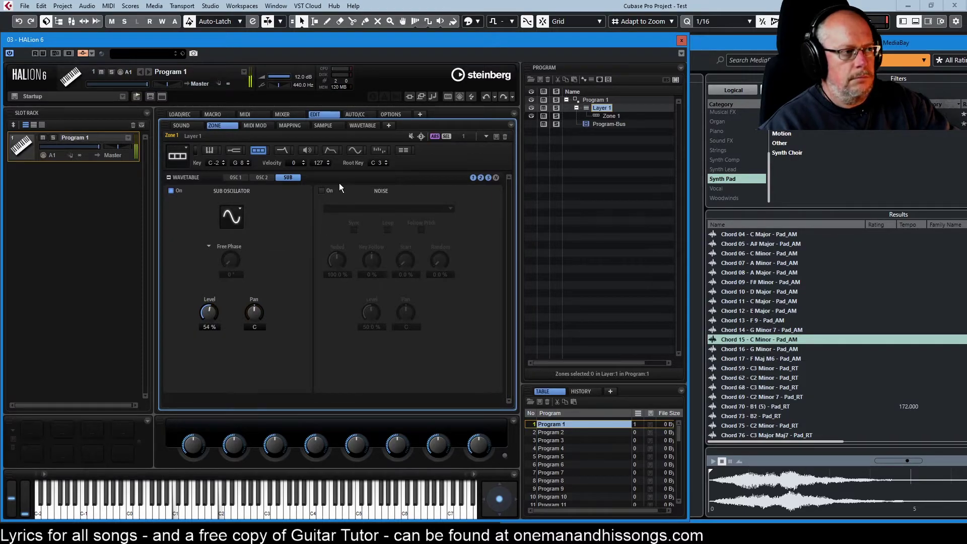
- Enable the noise generator, choose Orange Noise from Colored Noises, and set its level to 56.5 %
{"action": "left_click", "coordinate": [322, 191]}
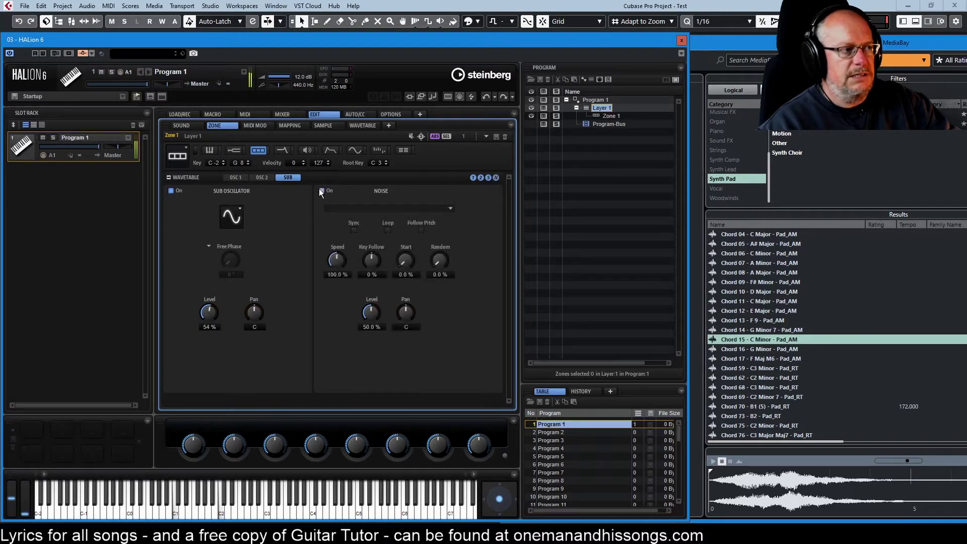
{"action": "left_click", "coordinate": [451, 209]}
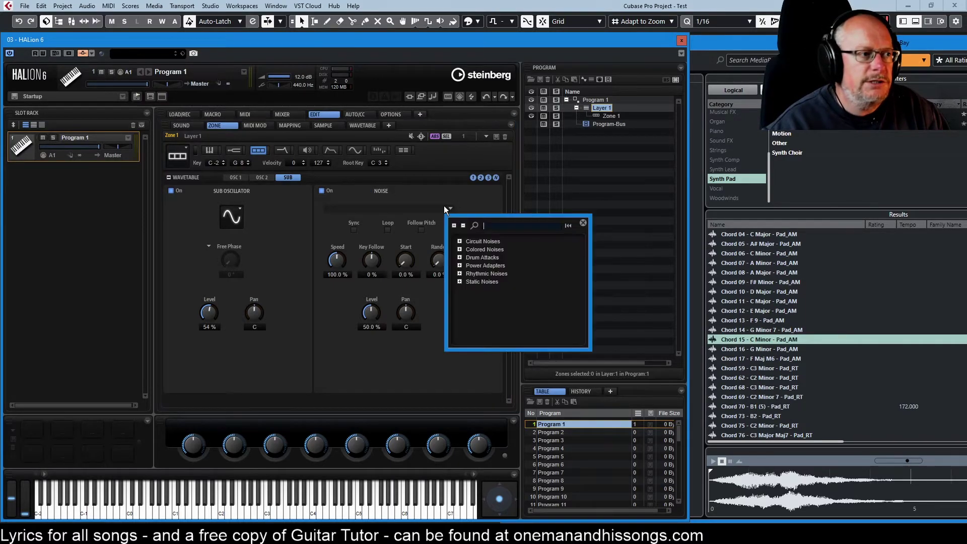
{"action": "left_click", "coordinate": [459, 249]}
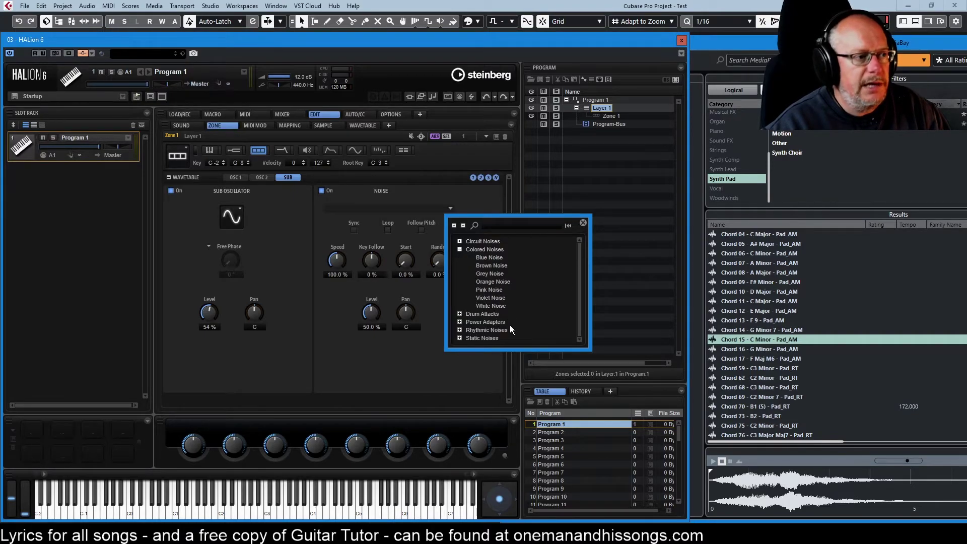
{"action": "left_click", "coordinate": [492, 282]}
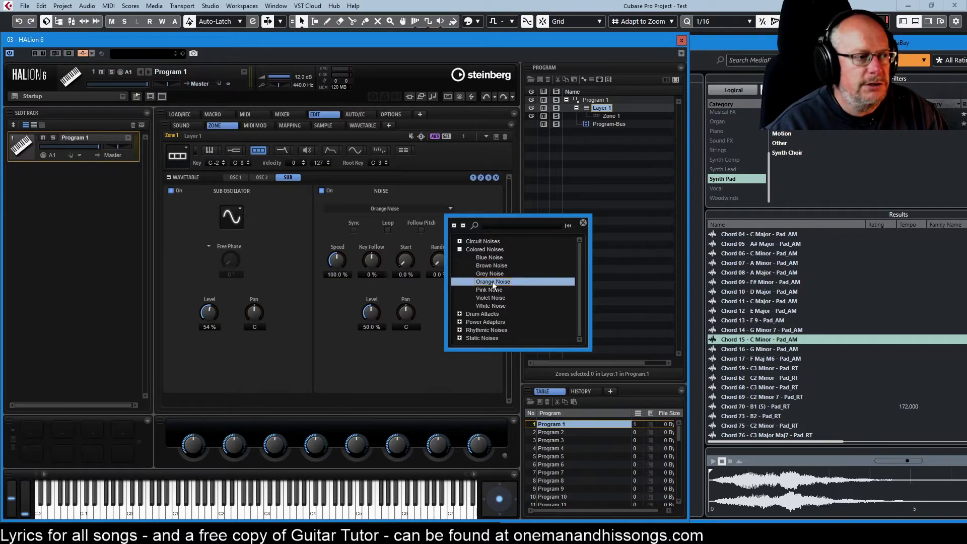
{"action": "left_click", "coordinate": [412, 347]}
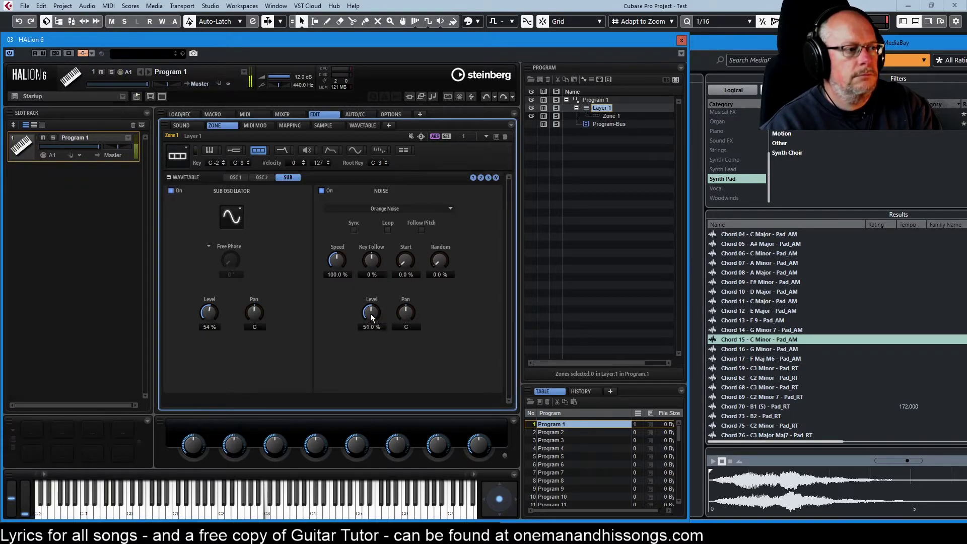
{"action": "left_click_drag", "start_coordinate": [371, 316], "coordinate": [373, 313]}
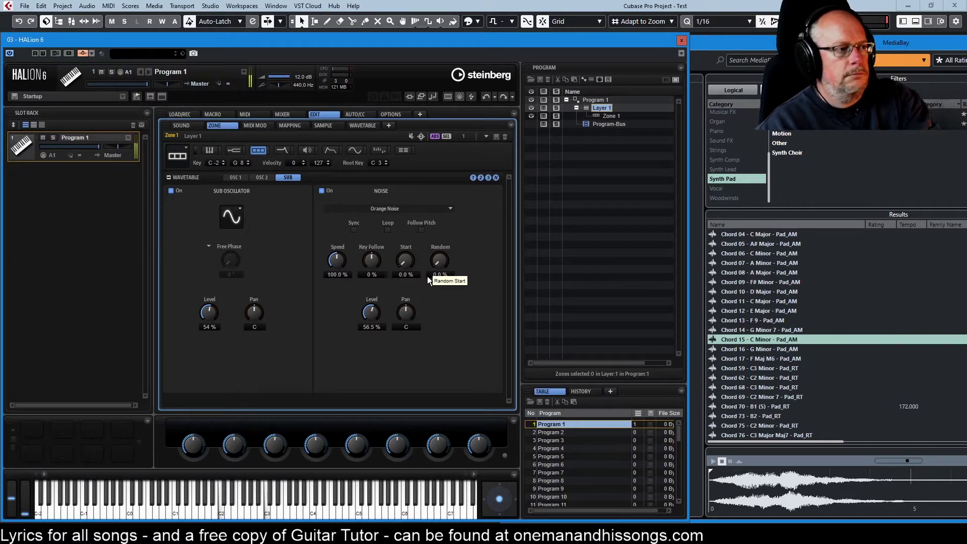
- Close the MediaBay with F5, turn OSC 2 off, and open OSC 1's wavetable editor
{"action": "left_click", "coordinate": [235, 178]}
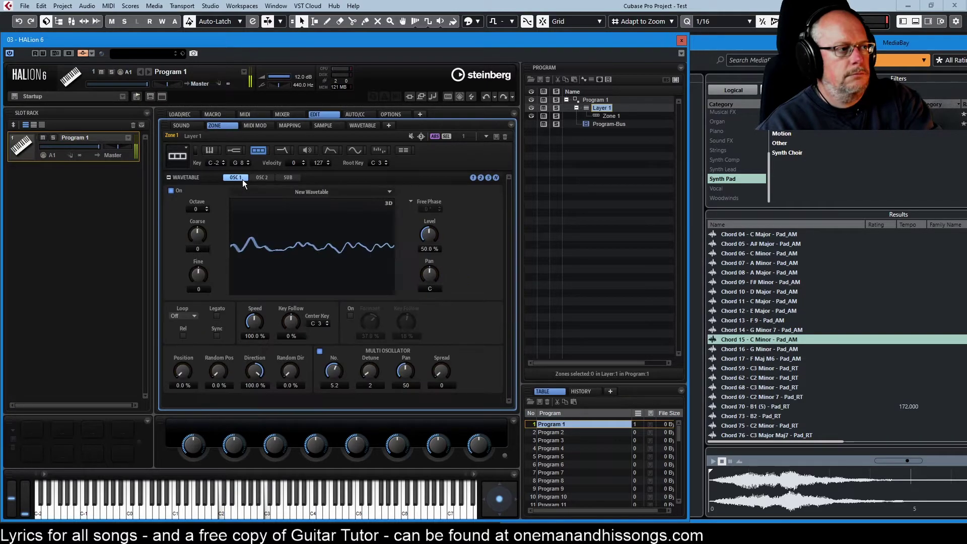
{"action": "left_click", "coordinate": [263, 178]}
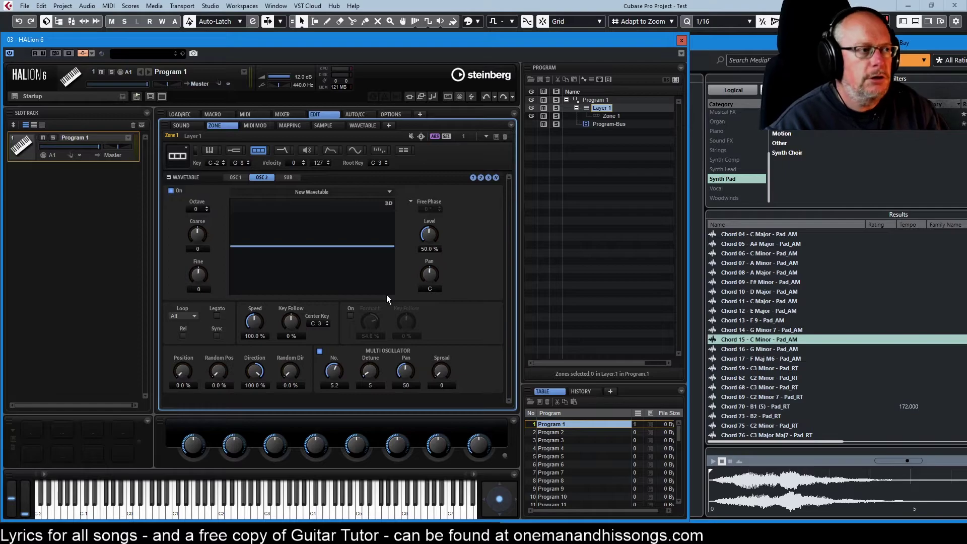
{"action": "key", "text": "F5"}
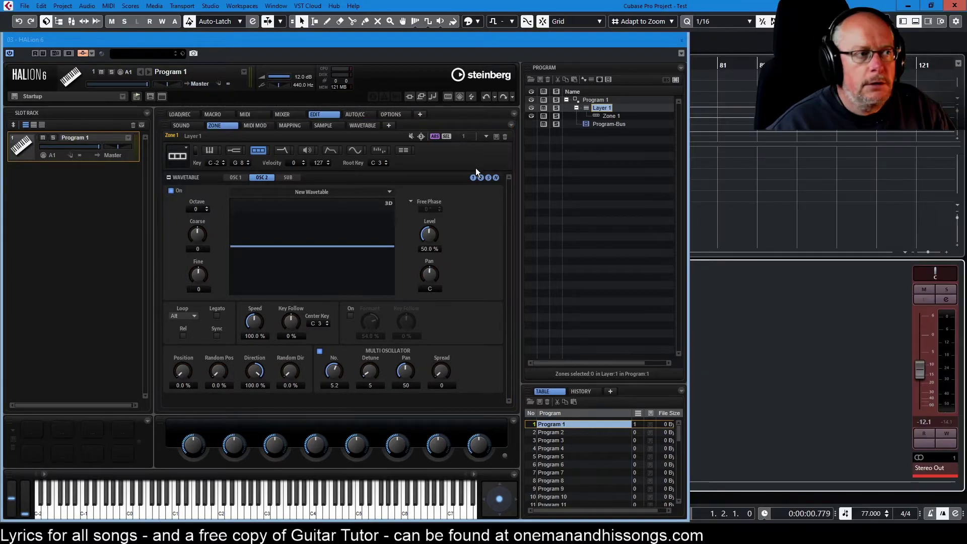
{"action": "left_click", "coordinate": [480, 177]}
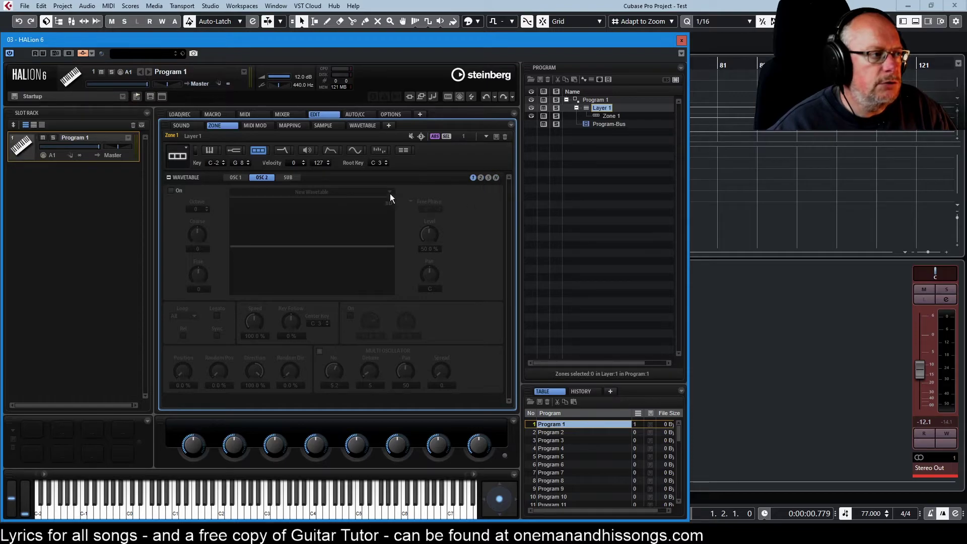
{"action": "left_click", "coordinate": [236, 176]}
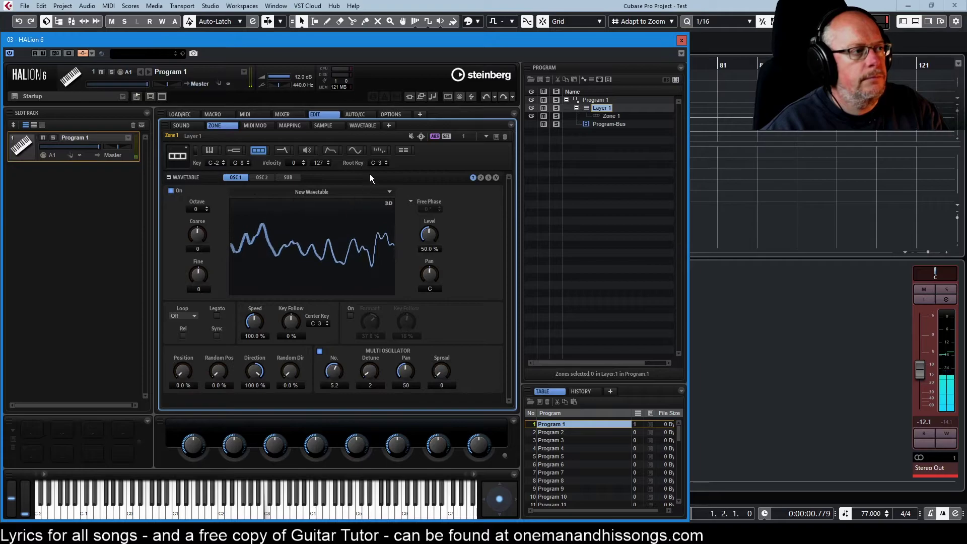
{"action": "left_click", "coordinate": [360, 126]}
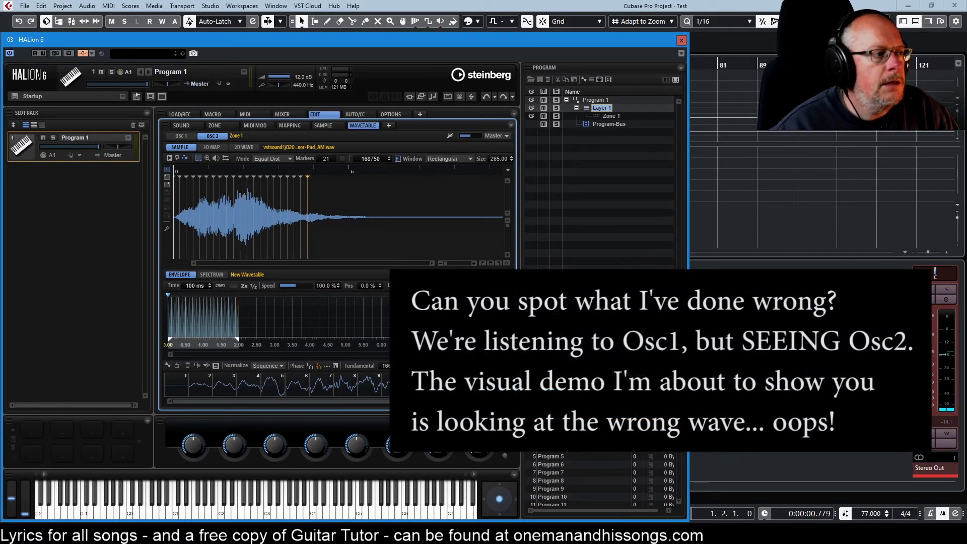
- Show the wavetable as a tilted 3D map and open the frame strip's context menu
{"action": "left_click", "coordinate": [212, 148]}
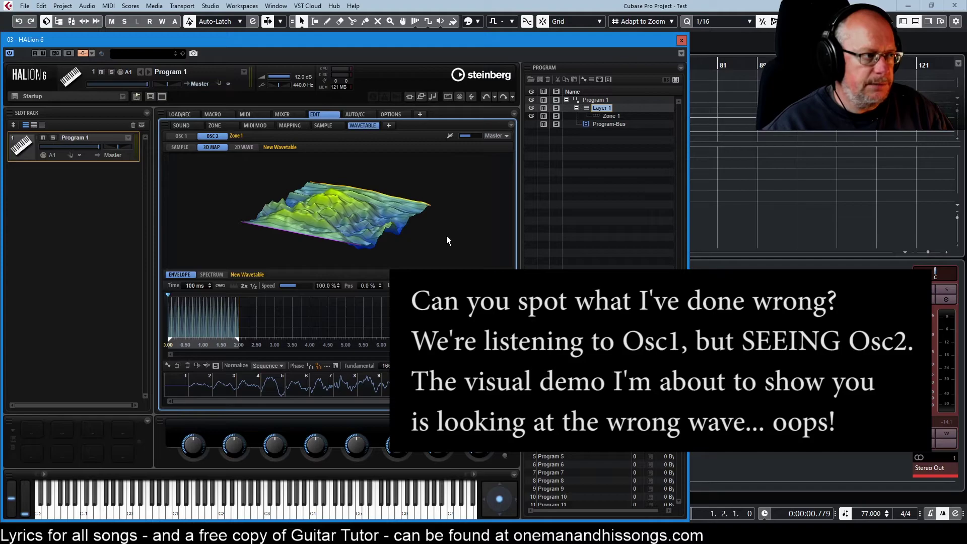
{"action": "left_click_drag", "start_coordinate": [444, 235], "coordinate": [419, 232]}
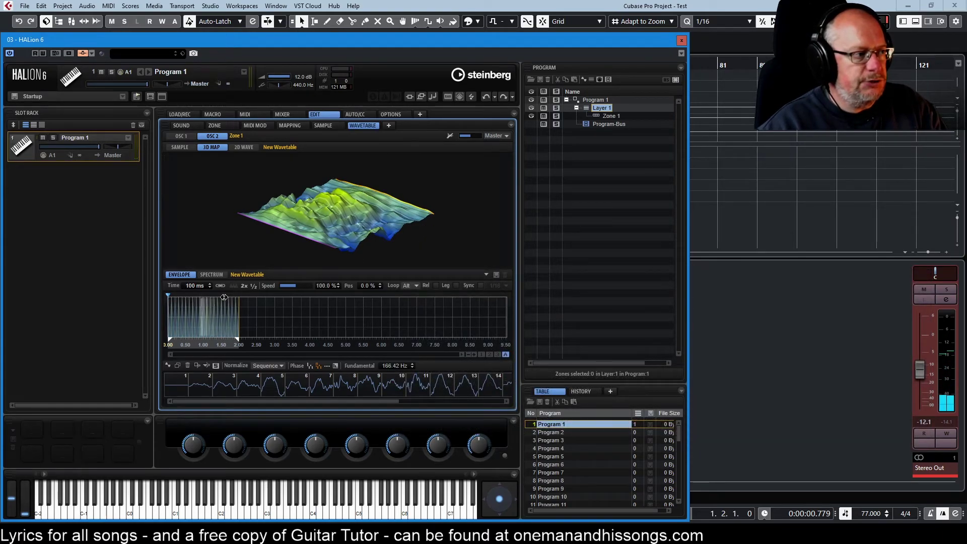
{"action": "right_click", "coordinate": [314, 387]}
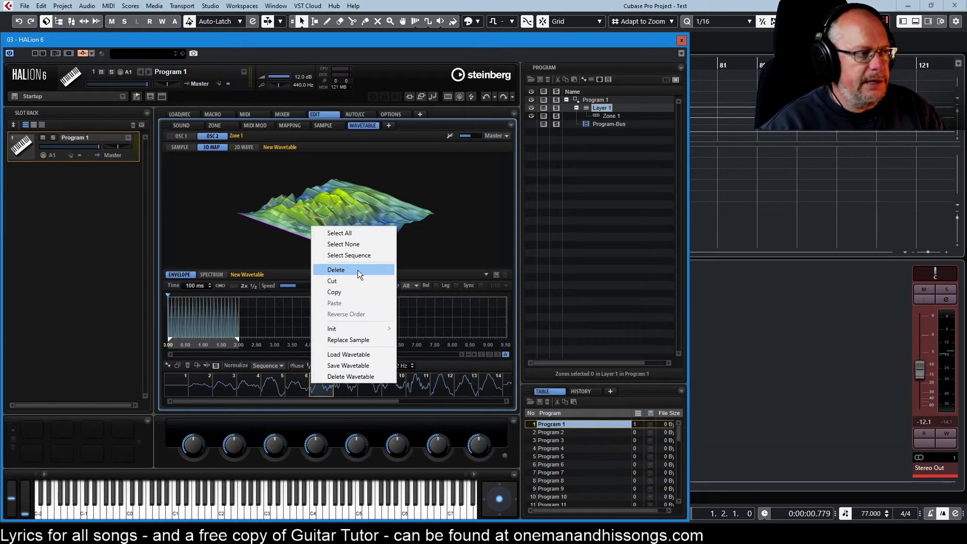
- Select all frames, double the envelope time twice to 400 ms, and rotate the 3D map
{"action": "left_click", "coordinate": [346, 233]}
{"action": "left_click", "coordinate": [244, 285]}
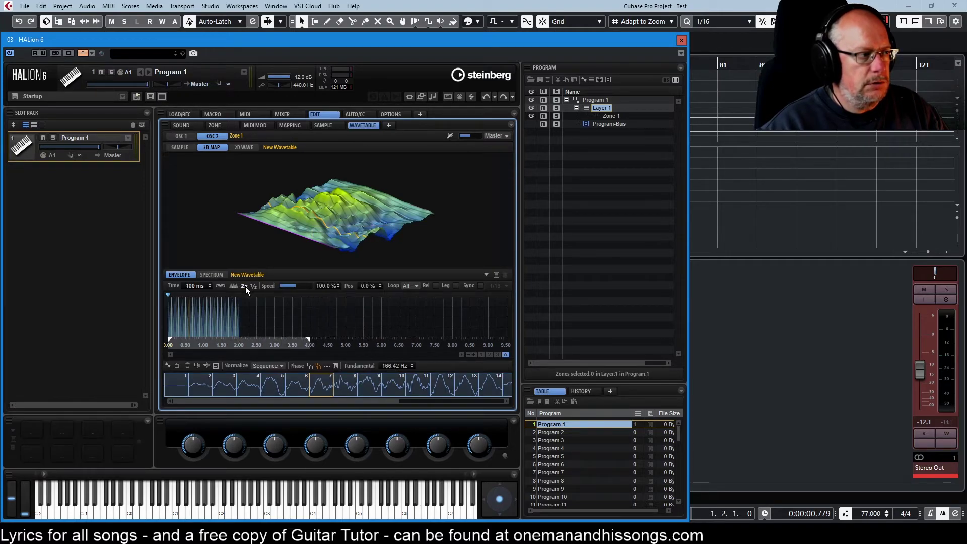
{"action": "left_click", "coordinate": [246, 286]}
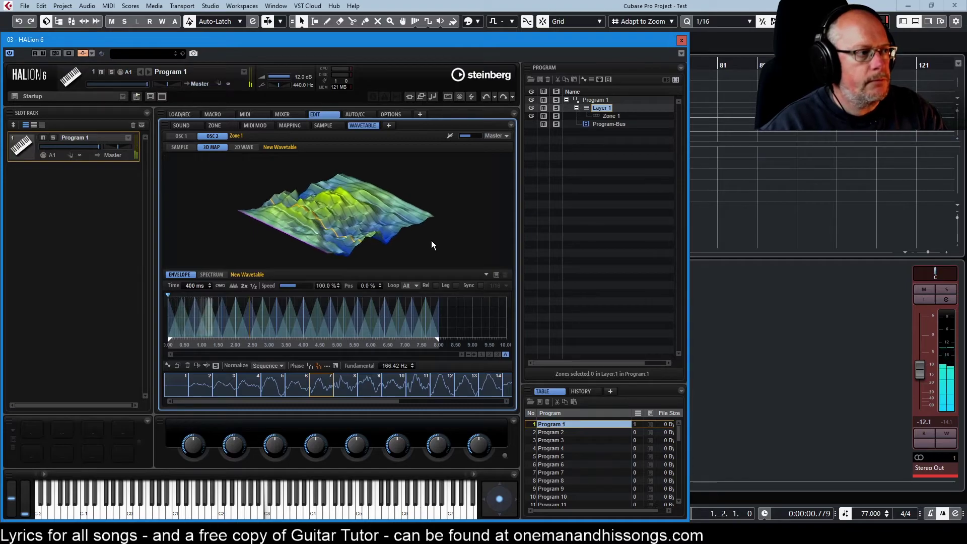
{"action": "left_click_drag", "start_coordinate": [431, 243], "coordinate": [385, 243]}
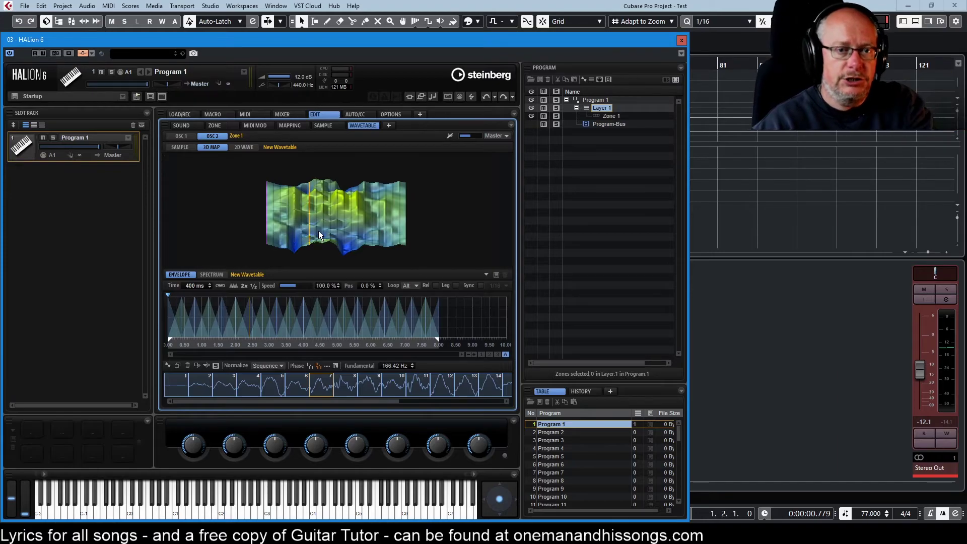
{"action": "left_click_drag", "start_coordinate": [267, 227], "coordinate": [297, 226]}
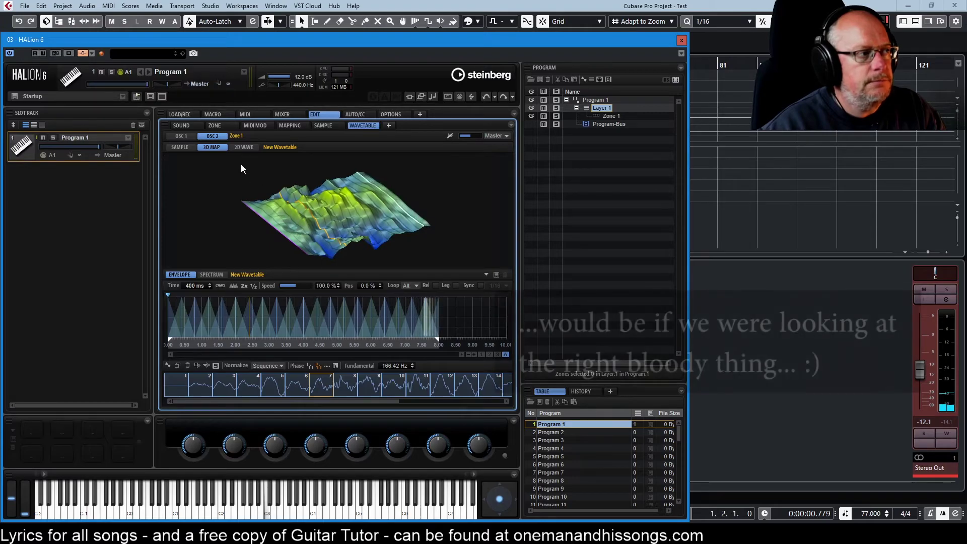
- Switch the wavetable display to the 2D Wave view
{"action": "left_click", "coordinate": [241, 148]}
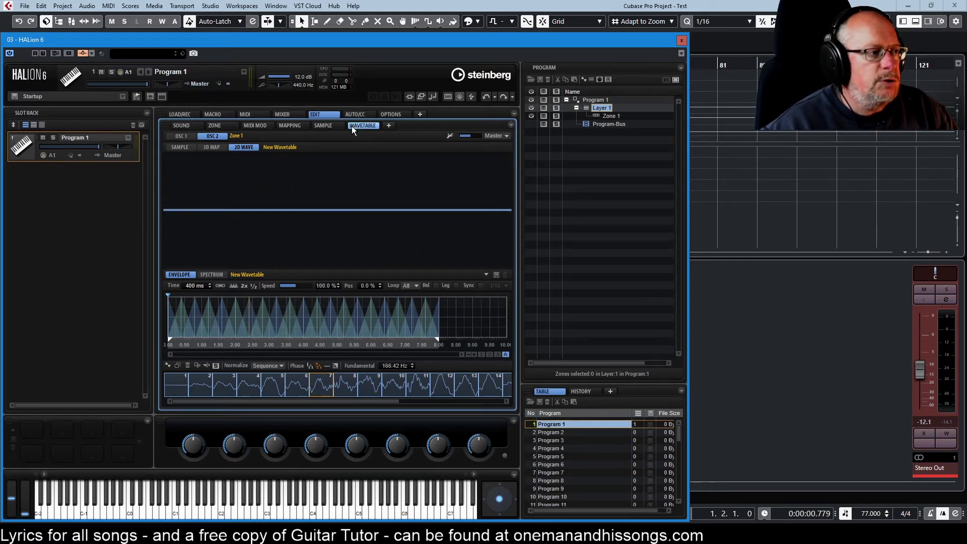
- Check OSC 1's wavetable, then go back to Zone and open the Modulation Matrix
{"action": "left_click", "coordinate": [216, 125]}
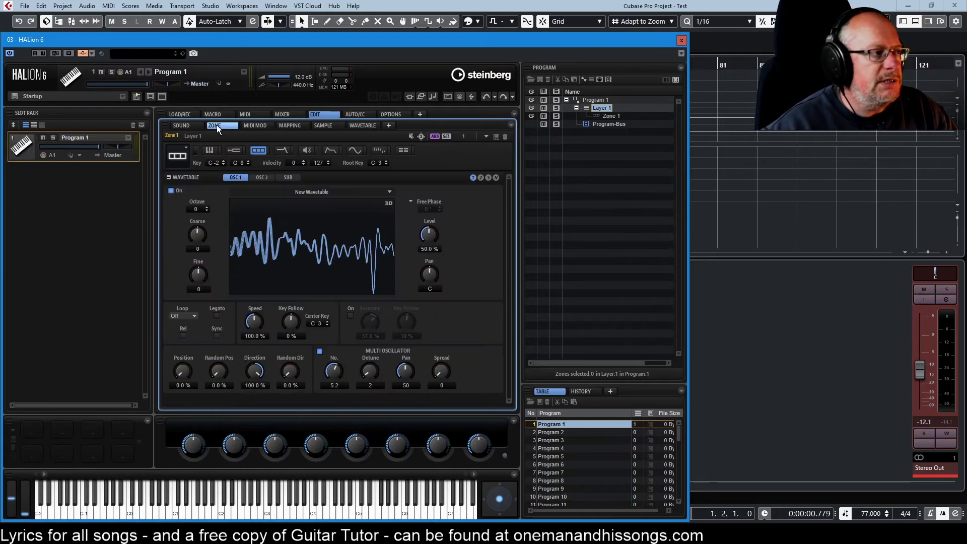
{"action": "left_click", "coordinate": [362, 125]}
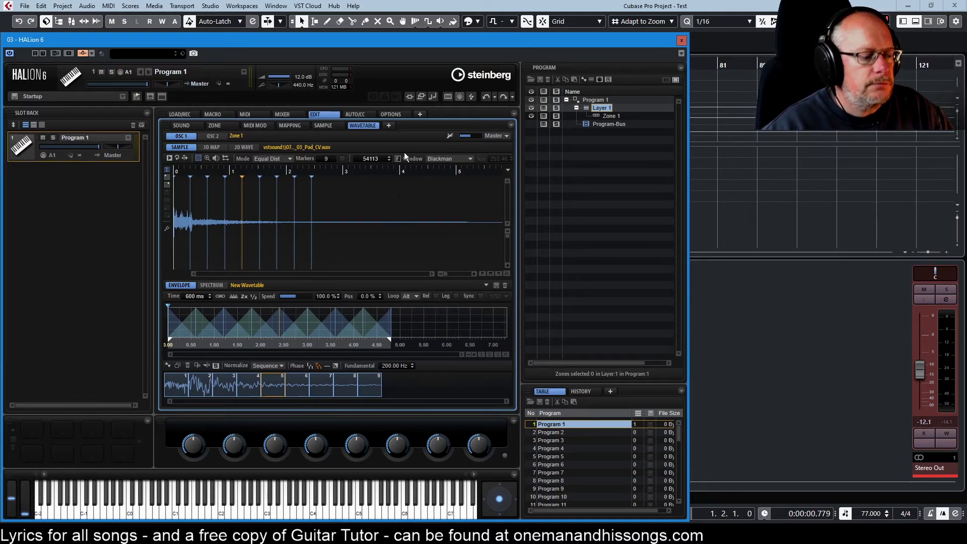
{"action": "left_click", "coordinate": [217, 124]}
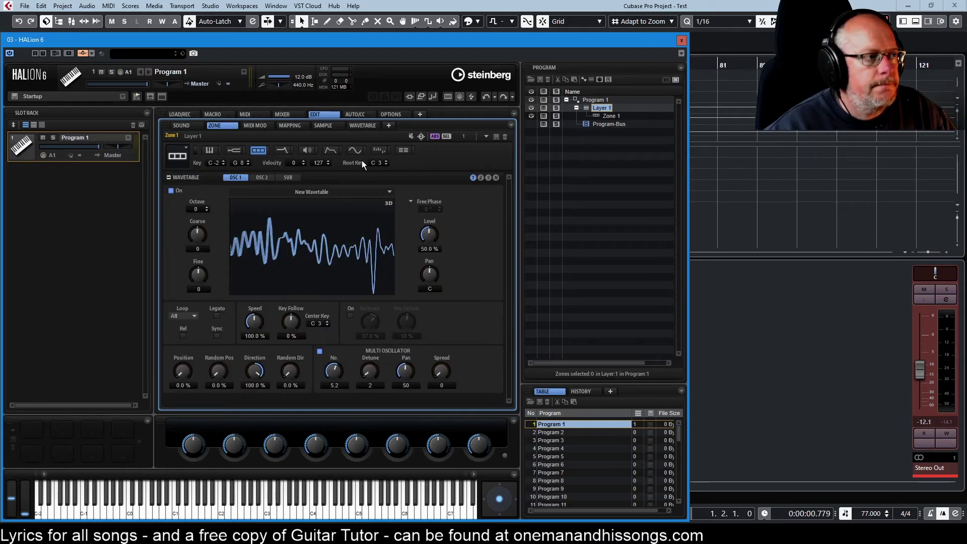
{"action": "left_click", "coordinate": [405, 149]}
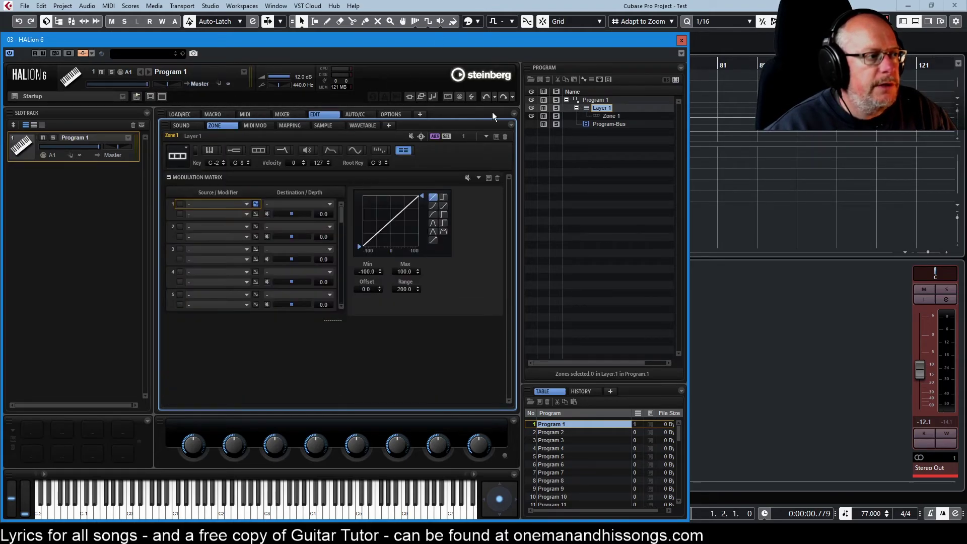
- Set modulation slot 1's source to LFO 1
{"action": "left_click", "coordinate": [219, 202]}
{"action": "left_click", "coordinate": [226, 230]}
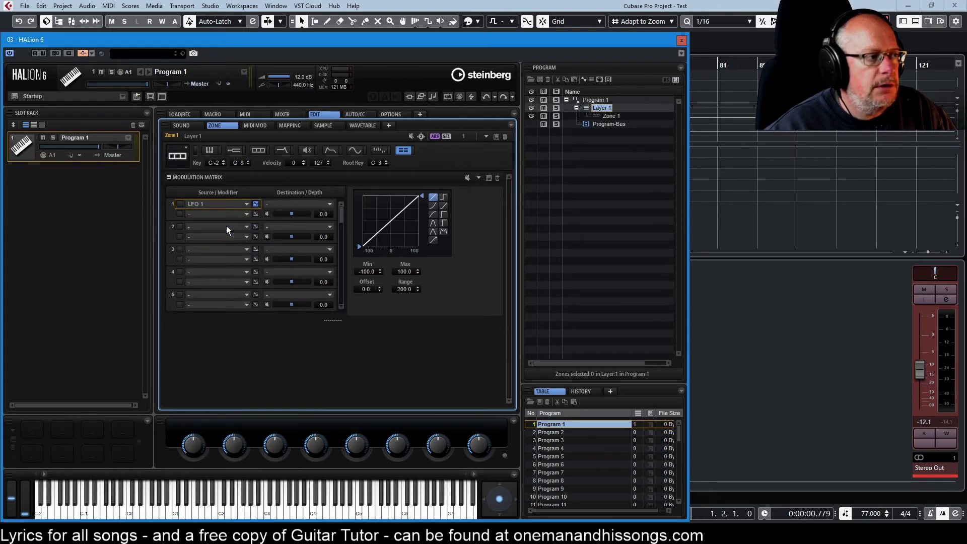
{"action": "left_click", "coordinate": [353, 148]}
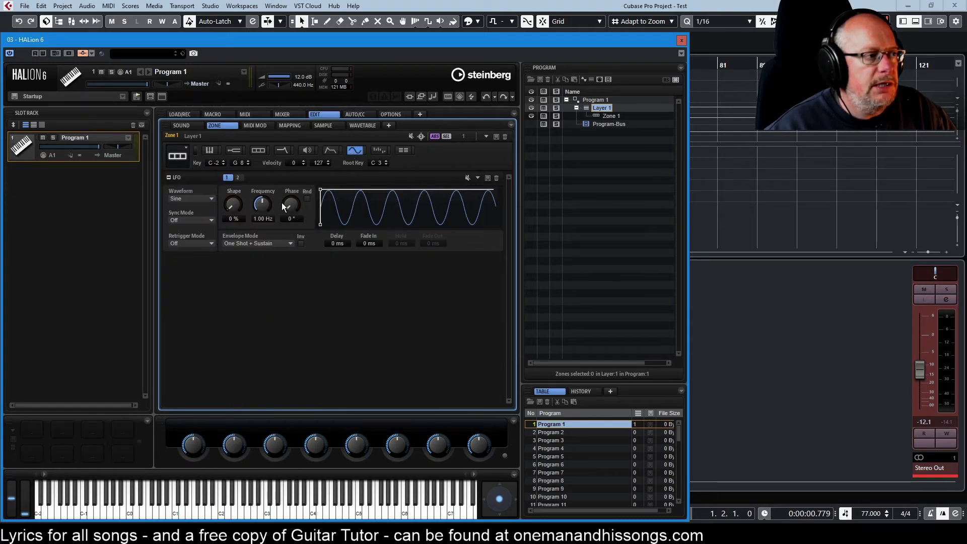
{"action": "left_click", "coordinate": [404, 150]}
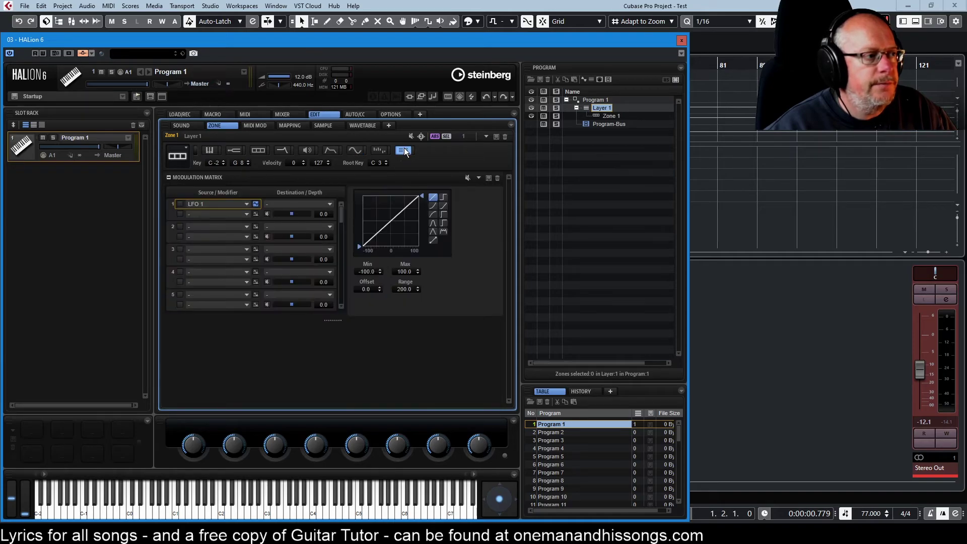
- Route slot 1 to Wavetable 1 Speed with a modulation depth of 39.2
{"action": "left_click", "coordinate": [303, 203]}
{"action": "mouse_move", "coordinate": [324, 432]}
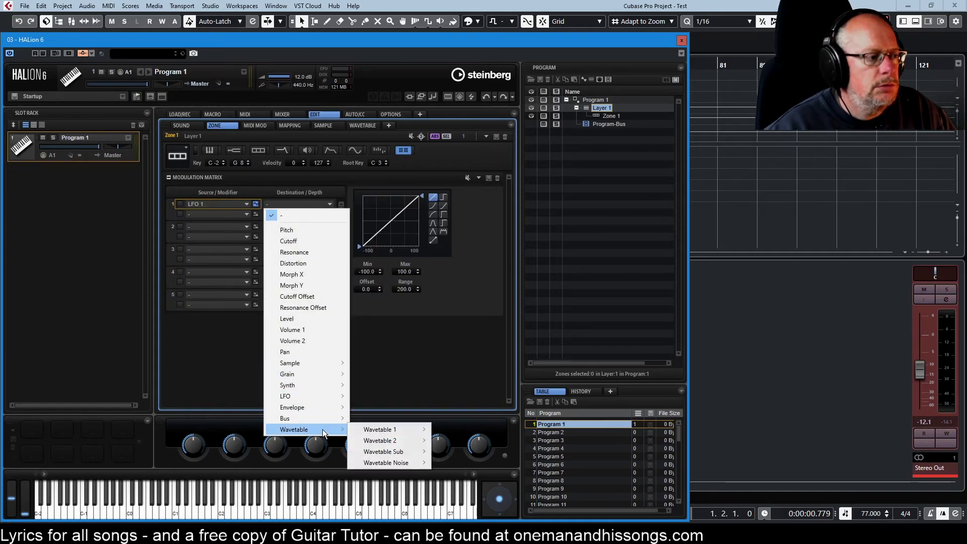
{"action": "mouse_move", "coordinate": [407, 431]}
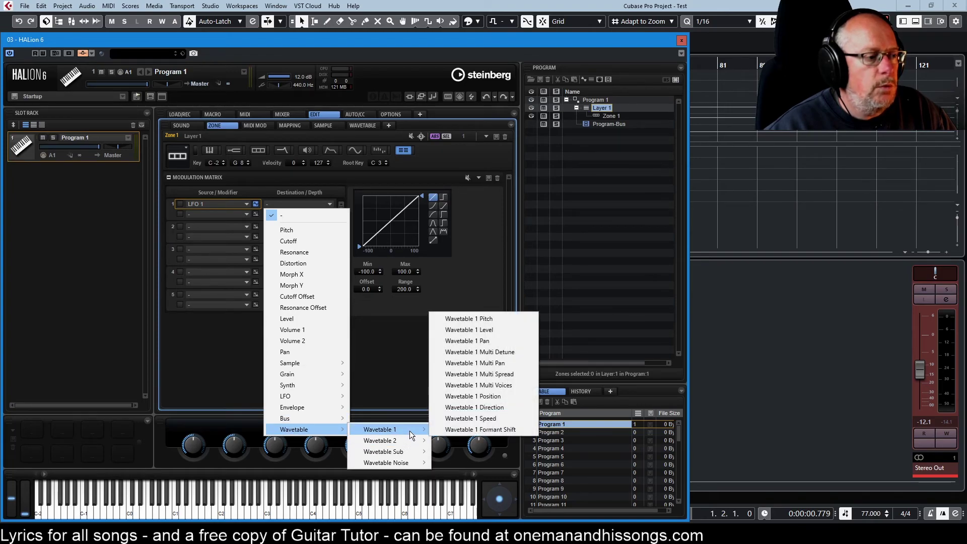
{"action": "left_click", "coordinate": [472, 419]}
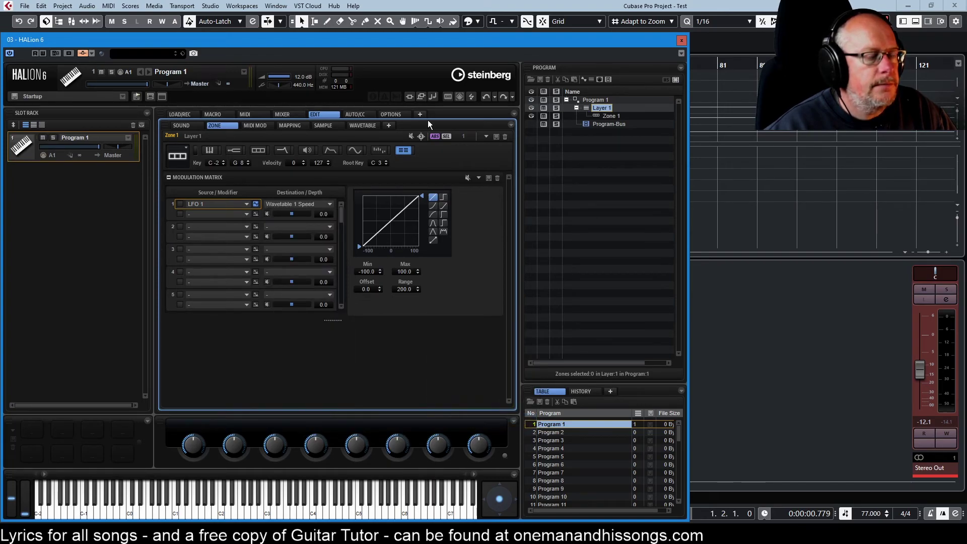
{"action": "left_click", "coordinate": [360, 125]}
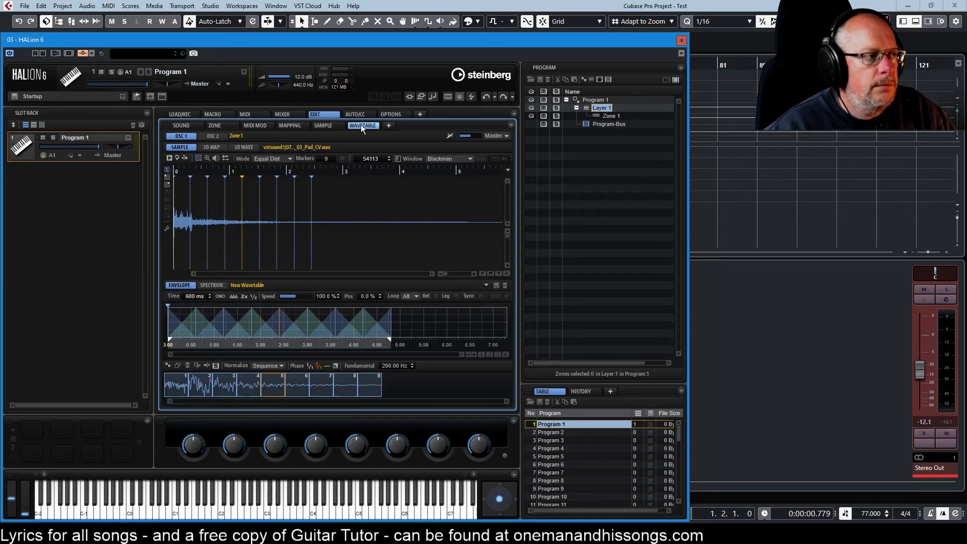
{"action": "left_click", "coordinate": [220, 126]}
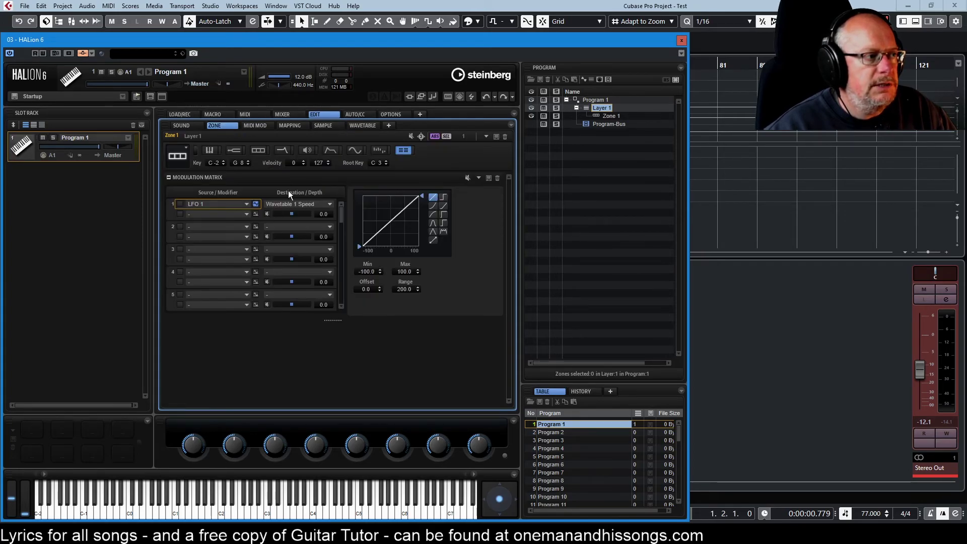
{"action": "left_click_drag", "start_coordinate": [294, 215], "coordinate": [294, 214]}
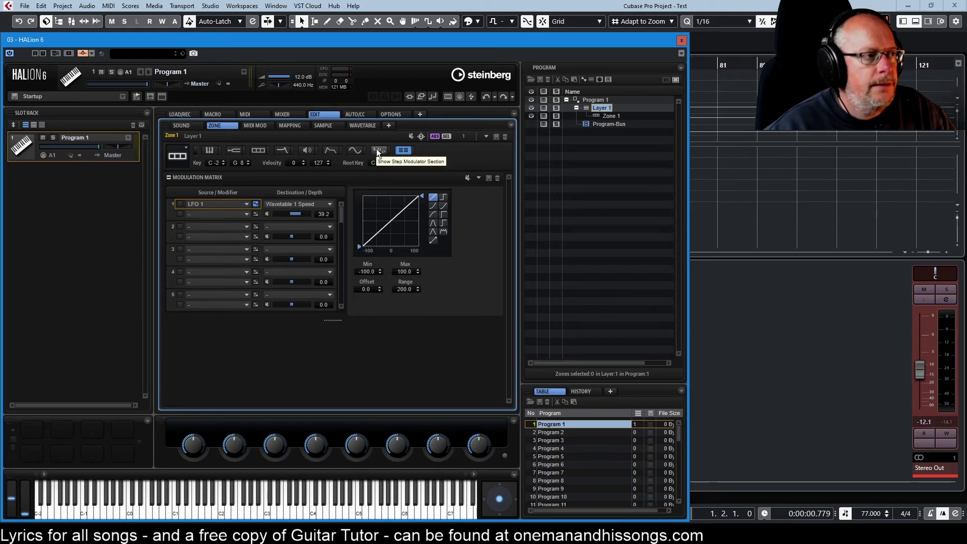
{"action": "left_click", "coordinate": [367, 127]}
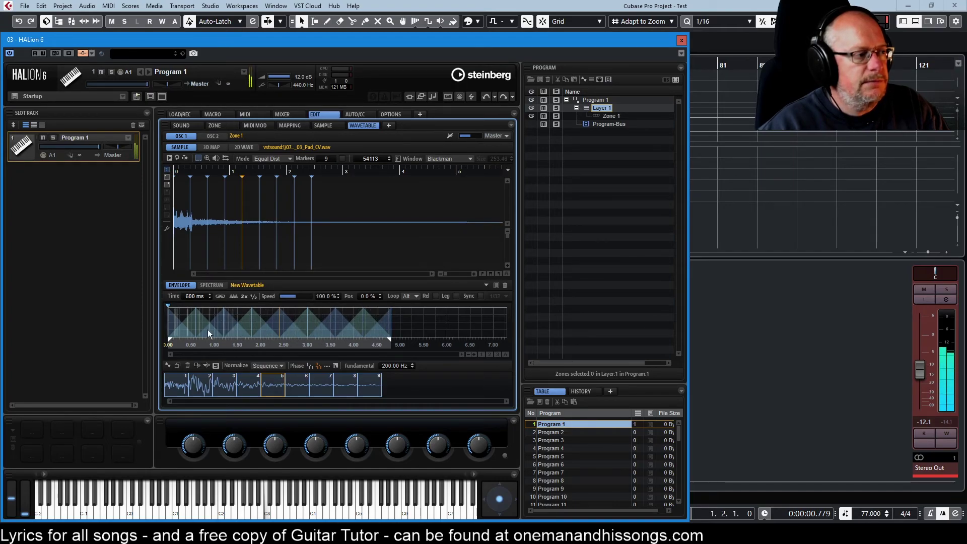
{"action": "left_click", "coordinate": [222, 125]}
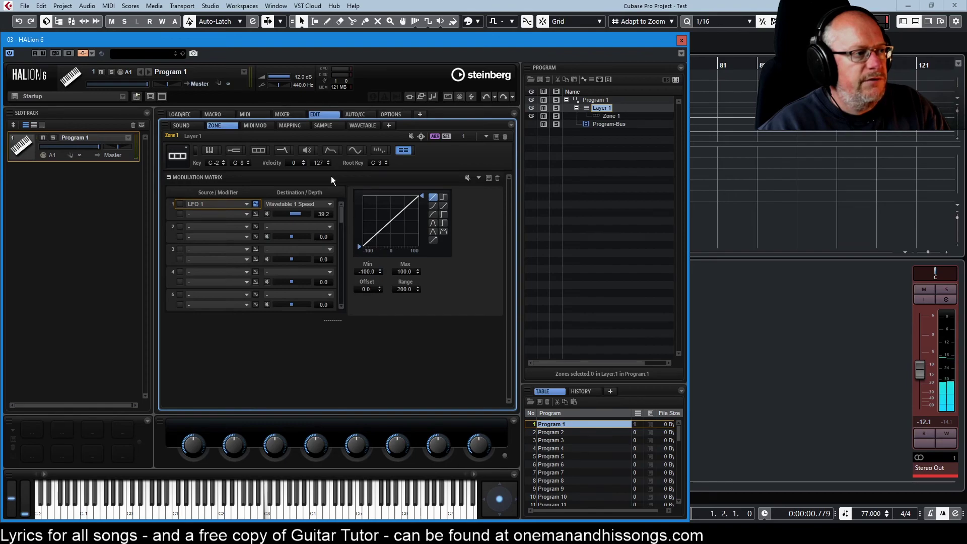
- Lower LFO 1's frequency from 1.00 Hz to 0.33 Hz
{"action": "left_click", "coordinate": [354, 149]}
{"action": "left_click_drag", "start_coordinate": [255, 203], "coordinate": [266, 224]}
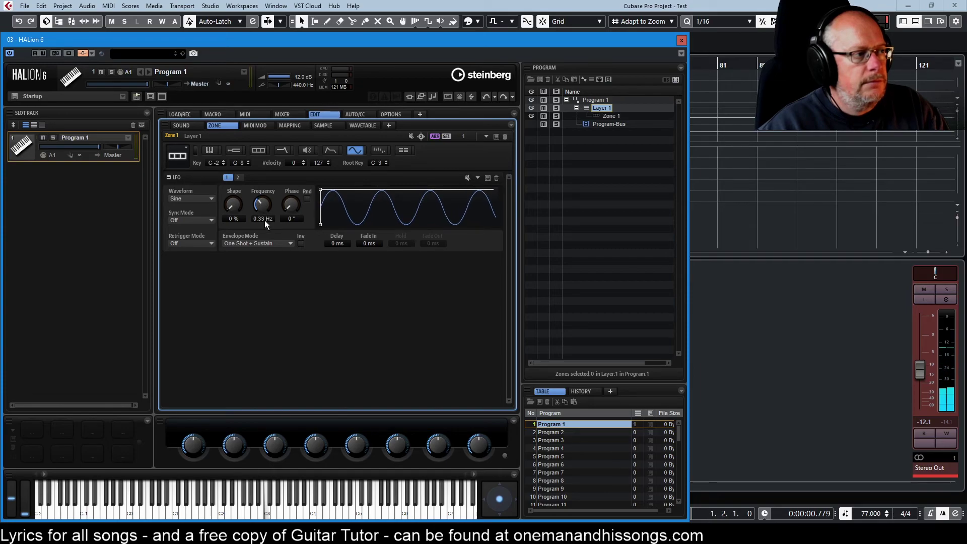
{"action": "left_click", "coordinate": [362, 125]}
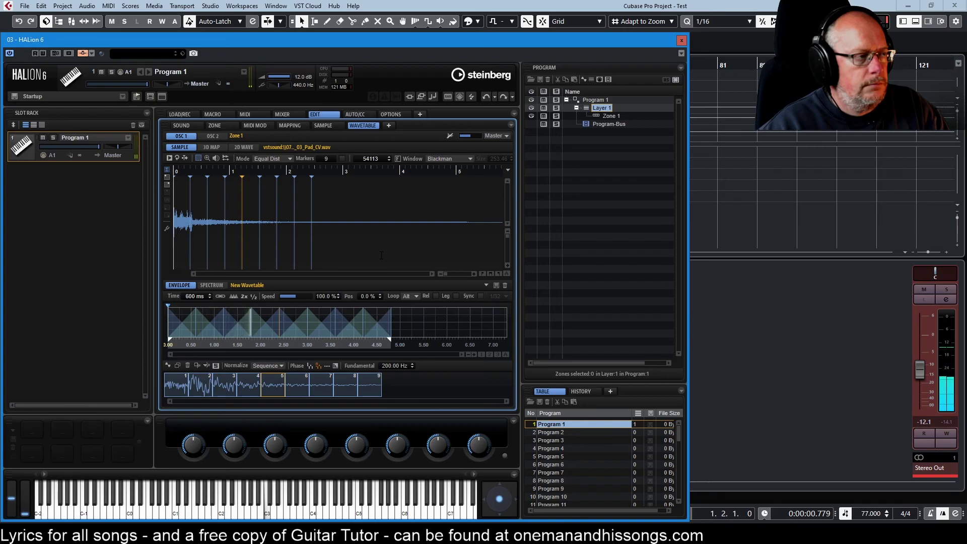
{"action": "left_click", "coordinate": [217, 126]}
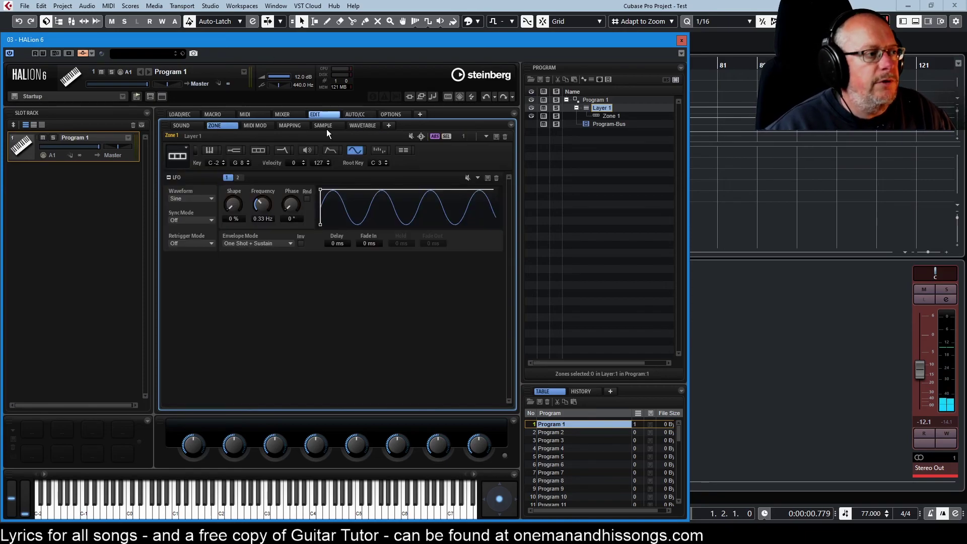
{"action": "left_click", "coordinate": [403, 150]}
{"action": "left_click", "coordinate": [308, 205]}
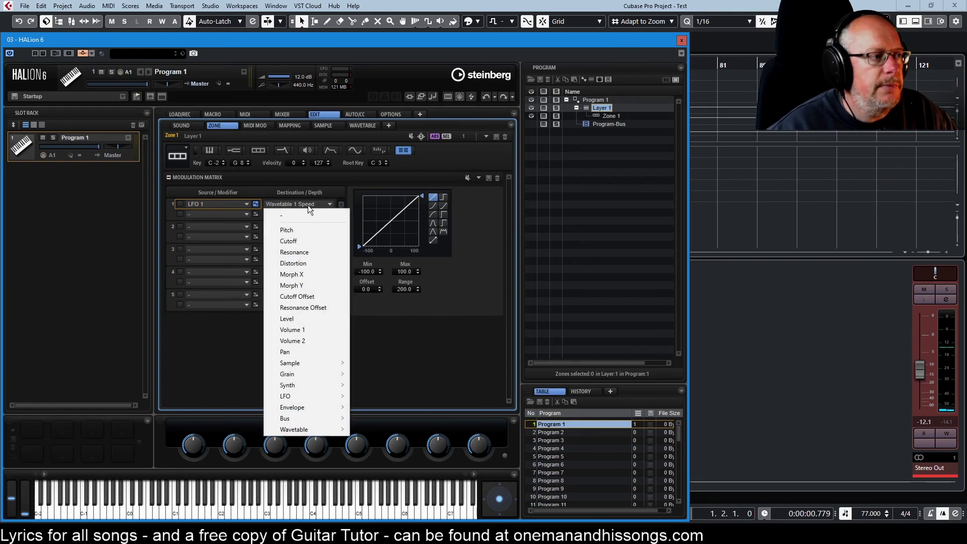
{"action": "mouse_move", "coordinate": [309, 431]}
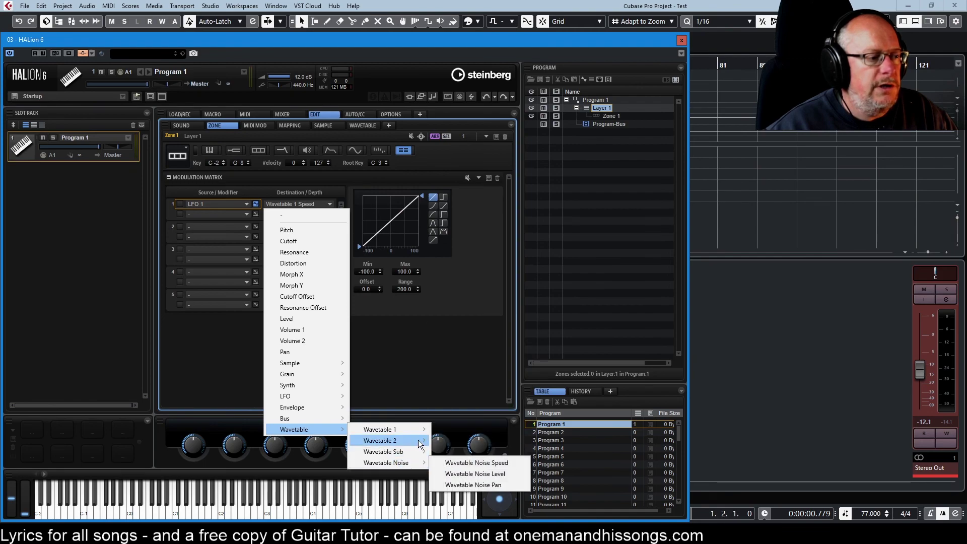
{"action": "mouse_move", "coordinate": [422, 430]}
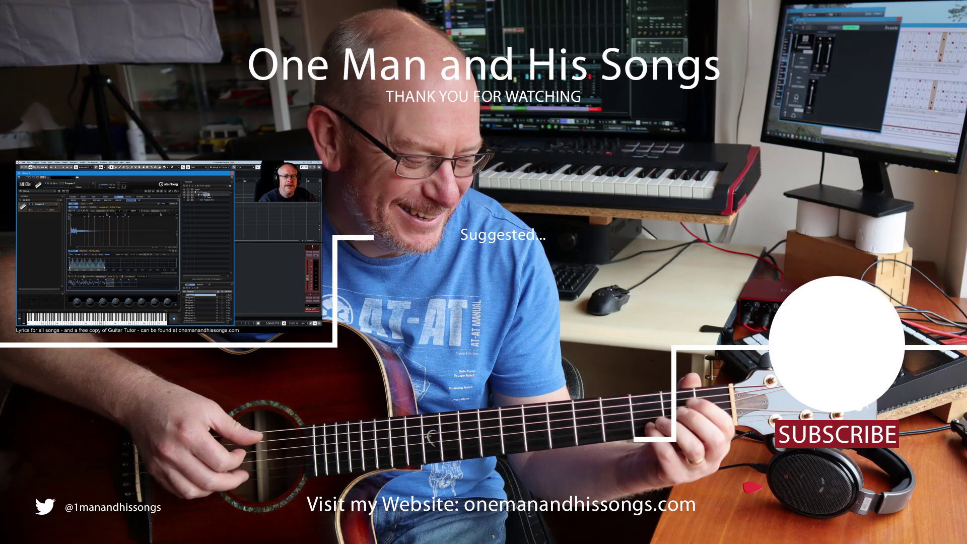